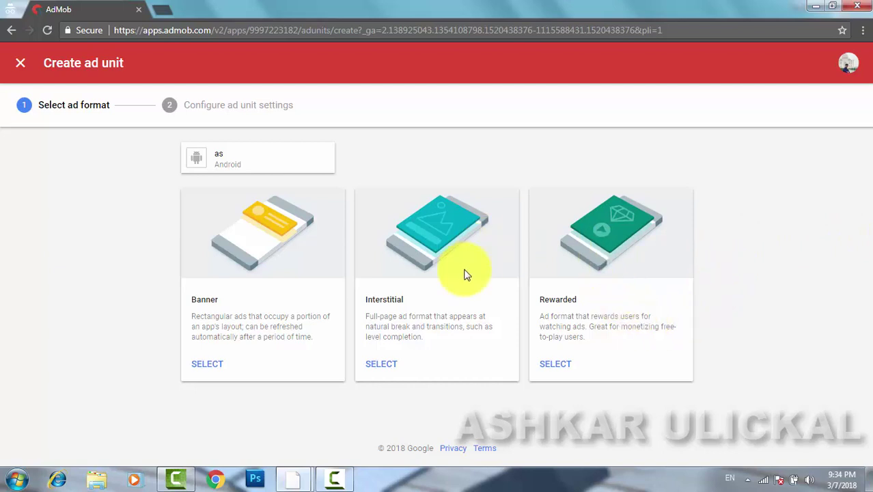
Step: Create a banner ad unit named "ash" for the Android app, leaving the advanced settings at their defaults
left_click(214, 369)
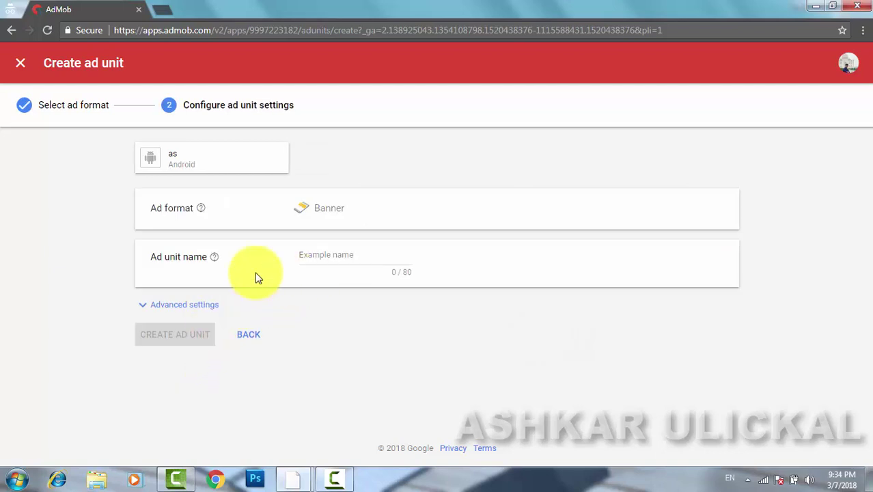
left_click(311, 256)
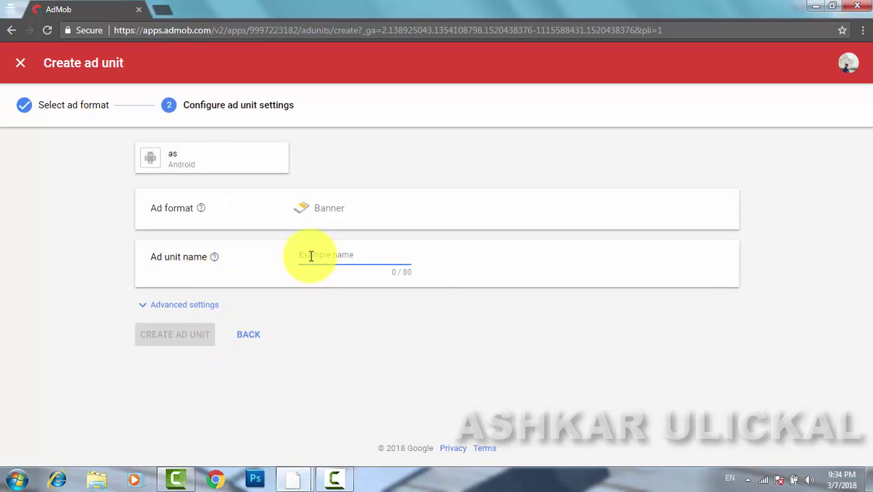
type("ash")
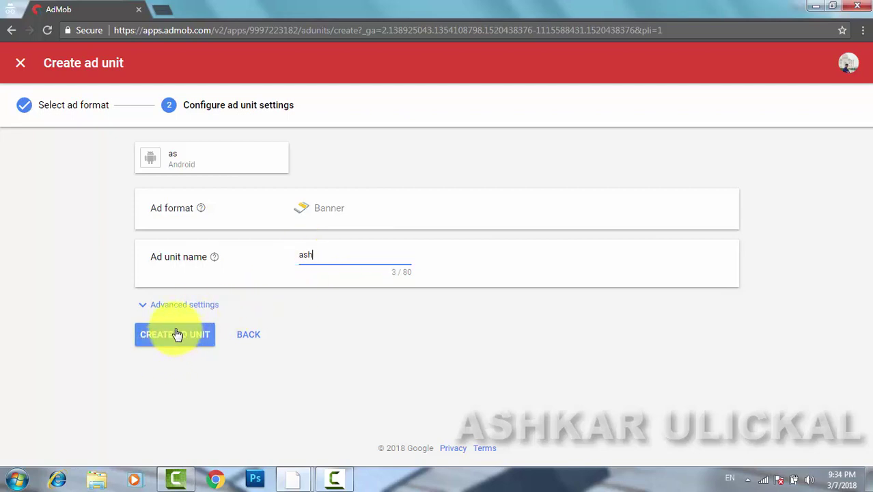
left_click(144, 306)
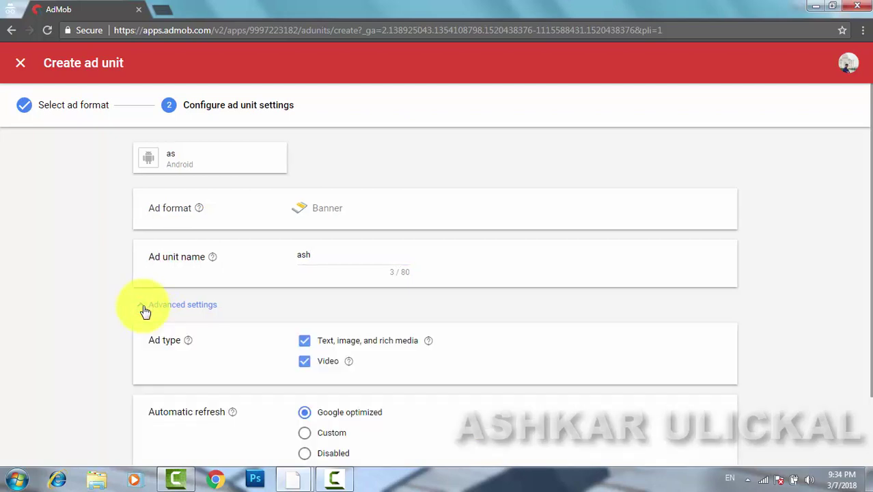
left_click_drag(868, 185, 861, 273)
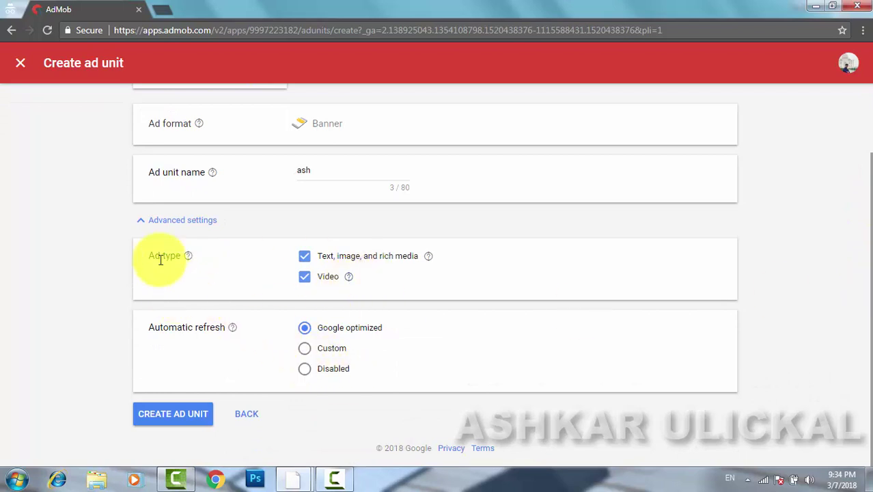
left_click(143, 222)
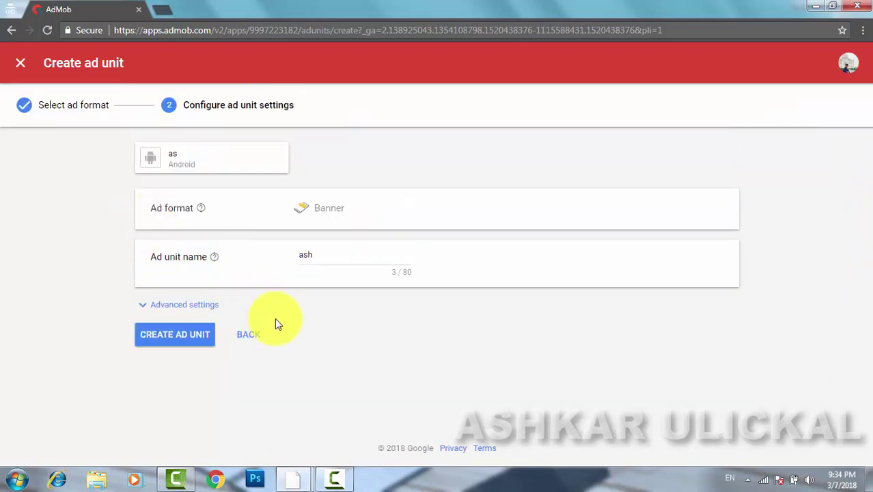
left_click(188, 341)
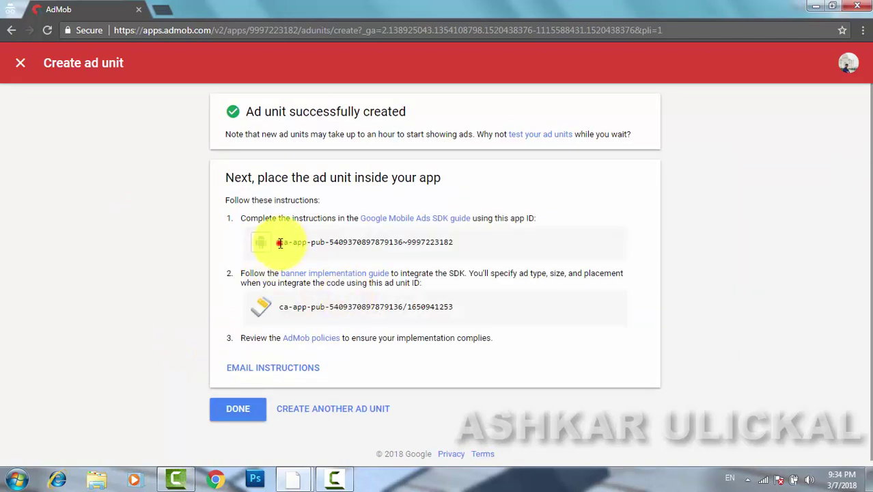
Step: Select the new banner ad unit ID, then switch to AndroidCreator.com and open the Ads settings of the "my tv" app
left_click_drag(280, 243, 448, 242)
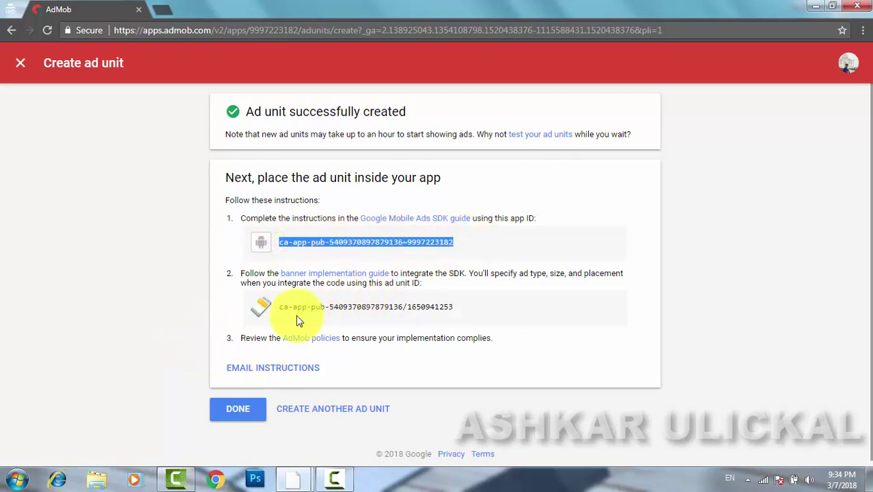
left_click_drag(279, 307, 412, 308)
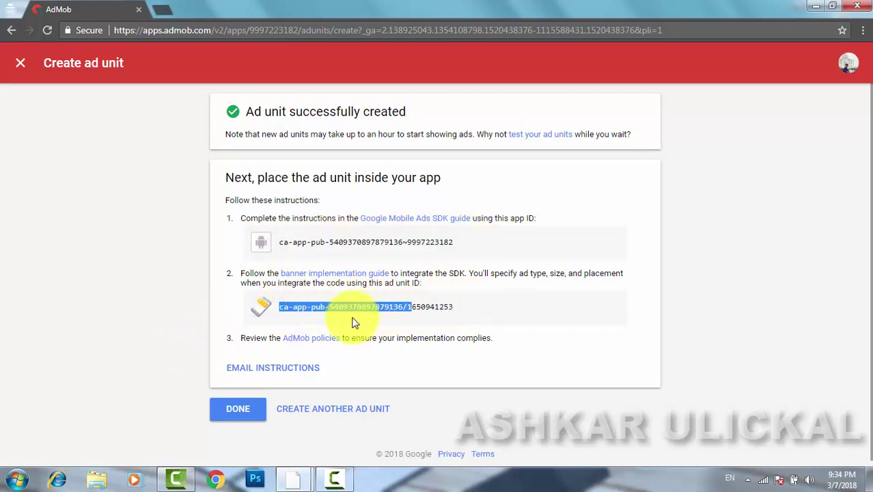
left_click_drag(354, 323, 460, 312)
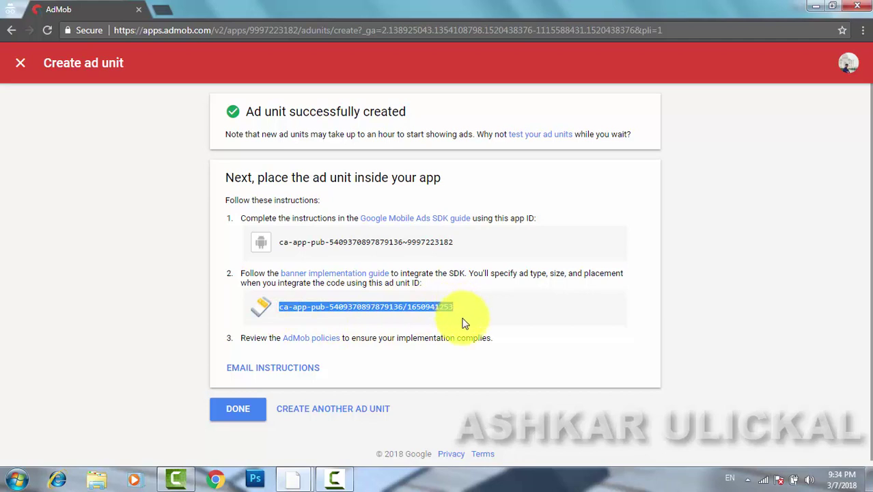
left_click(165, 14)
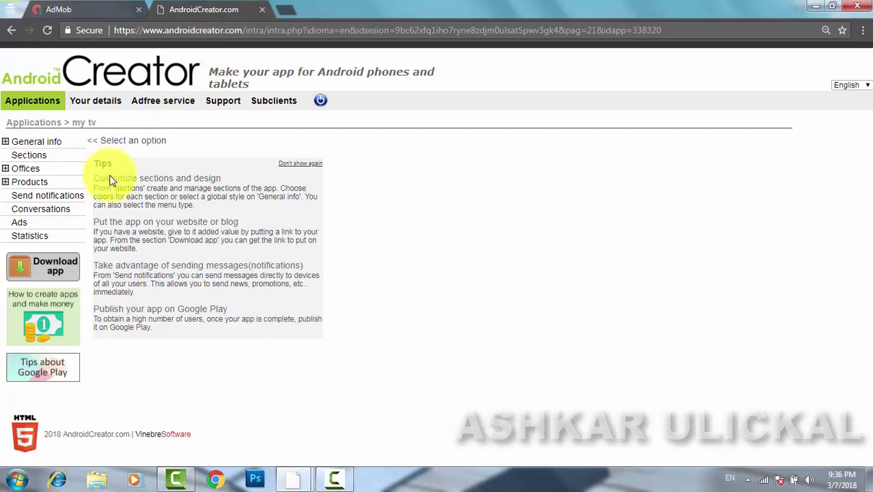
left_click(20, 230)
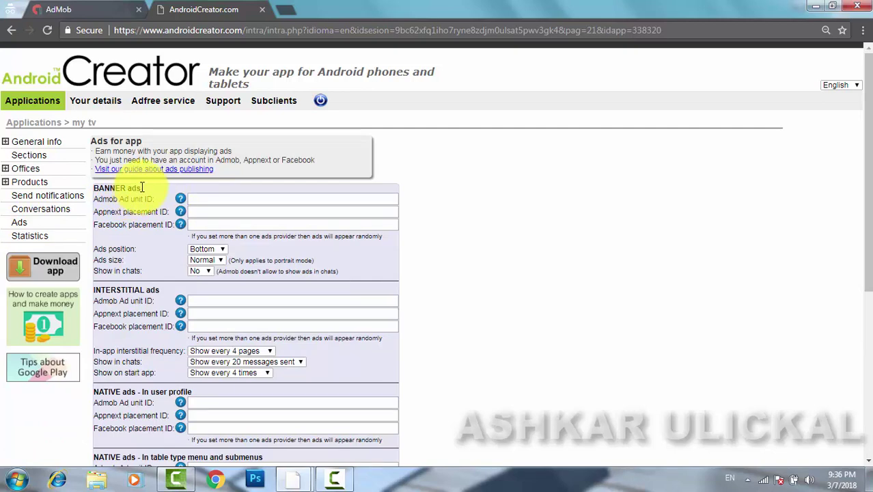
Step: Copy the banner ad unit ID from AdMob and paste it as the Admob Ad unit ID for banner ads in AndroidCreator.com
left_click(82, 7)
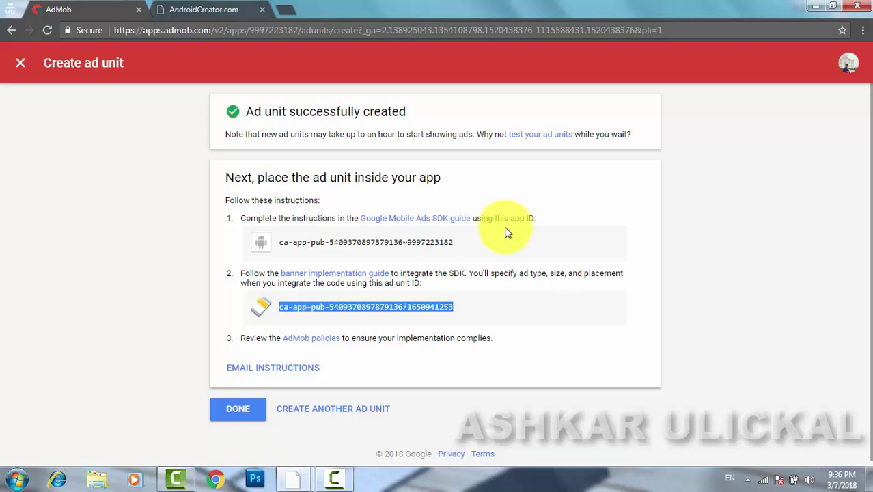
right_click(356, 309)
left_click(387, 320)
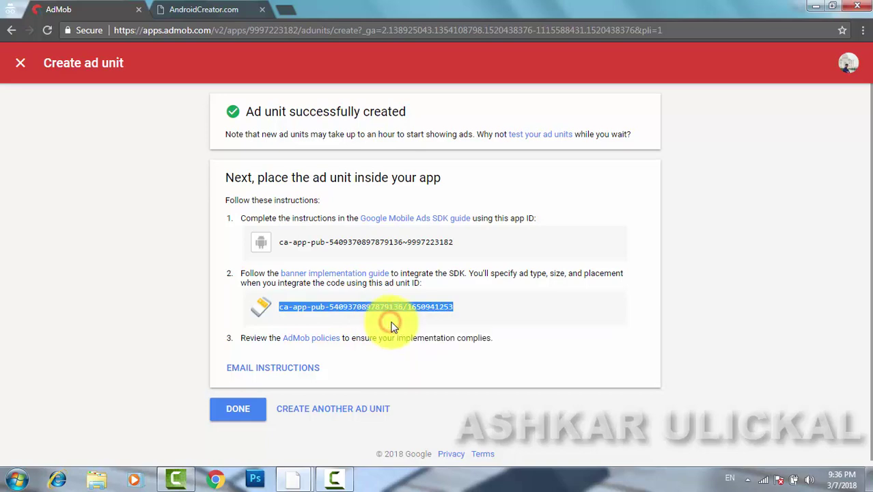
left_click(203, 10)
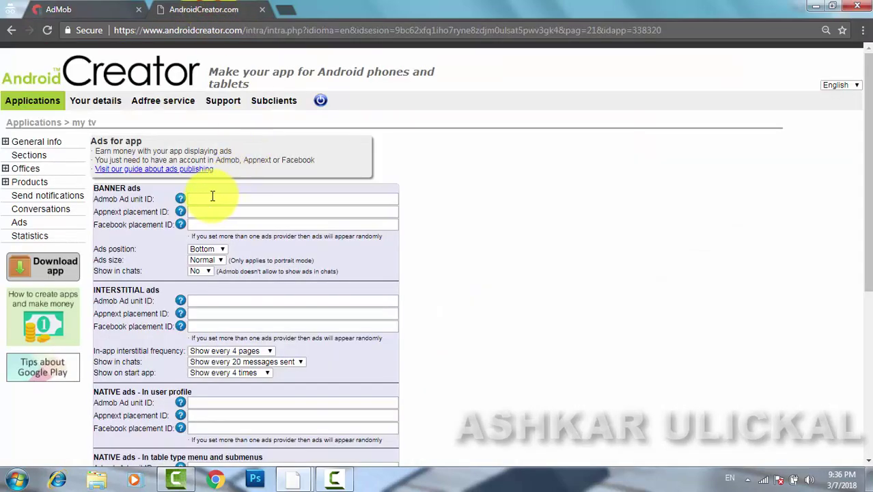
left_click(59, 9)
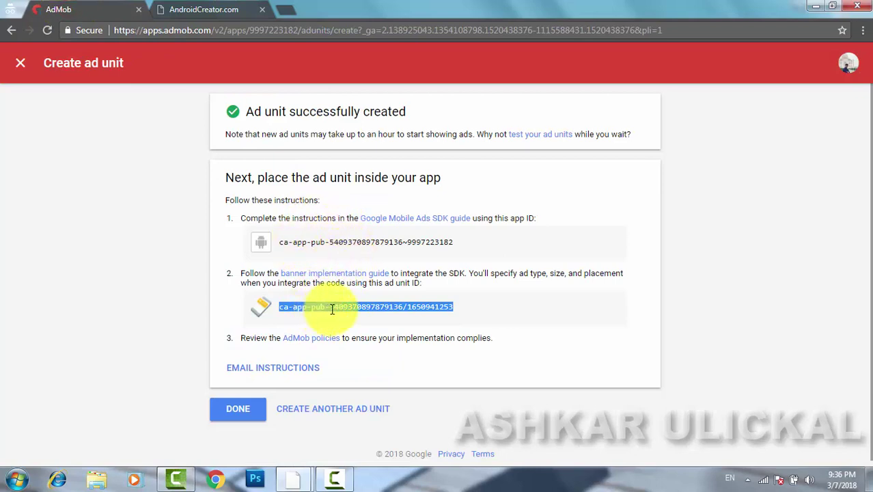
left_click(200, 9)
left_click(220, 198)
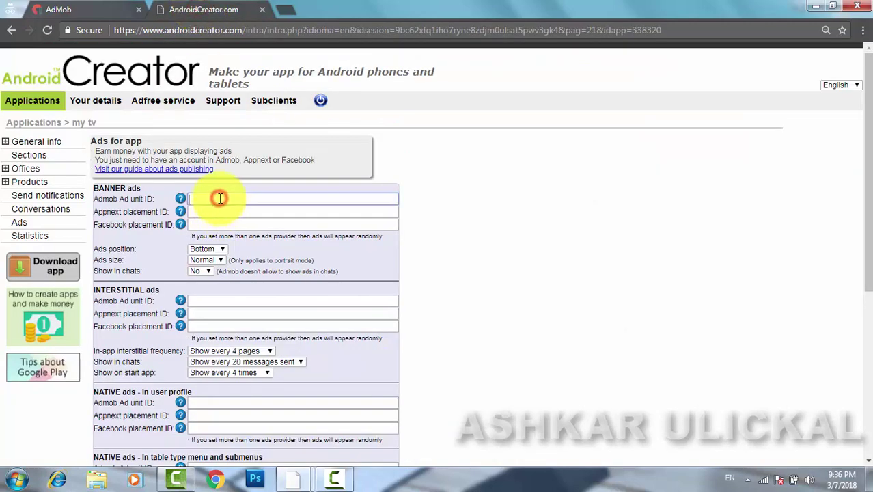
key("ctrl+v")
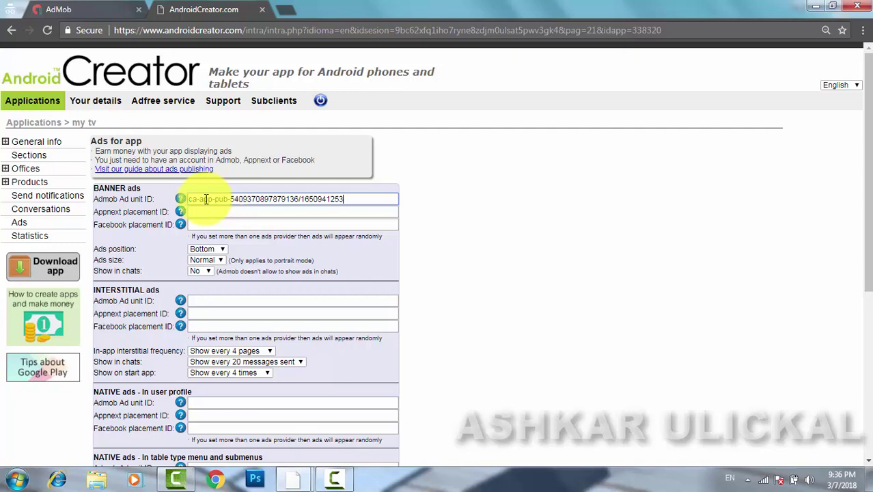
left_click(204, 224)
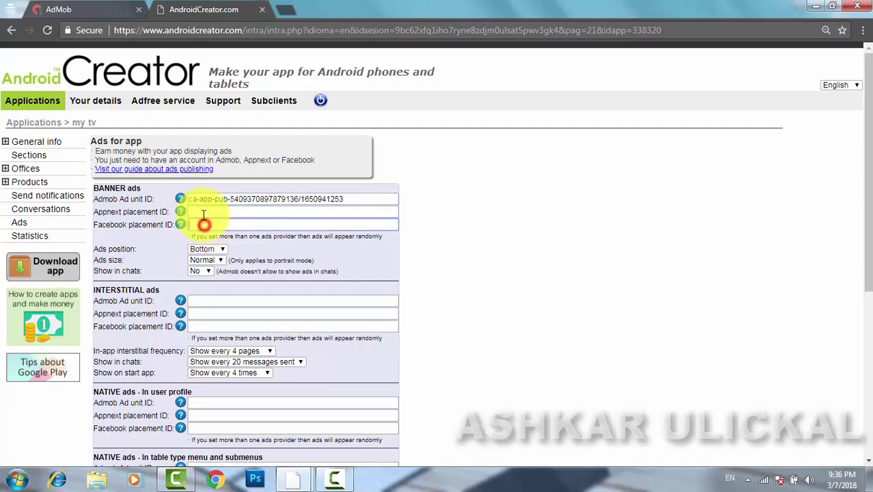
Step: Keep the banner ads position at Bottom and set the banner ads size to Large
left_click(223, 250)
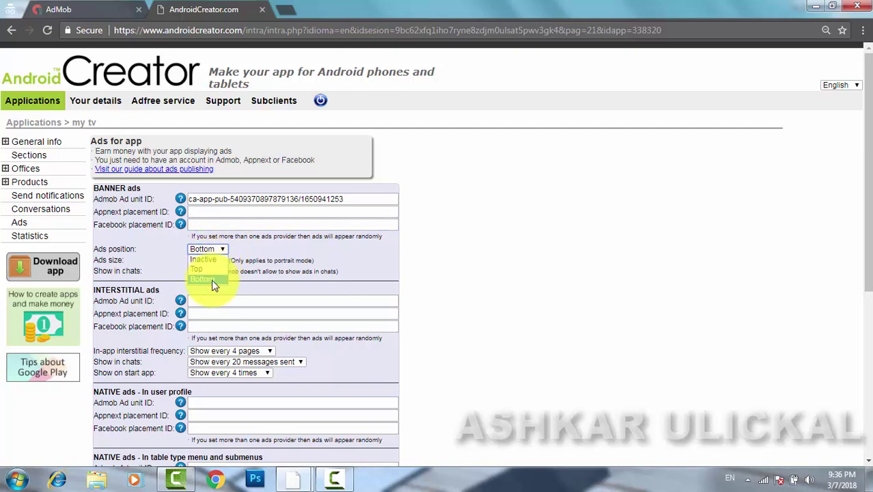
left_click(224, 250)
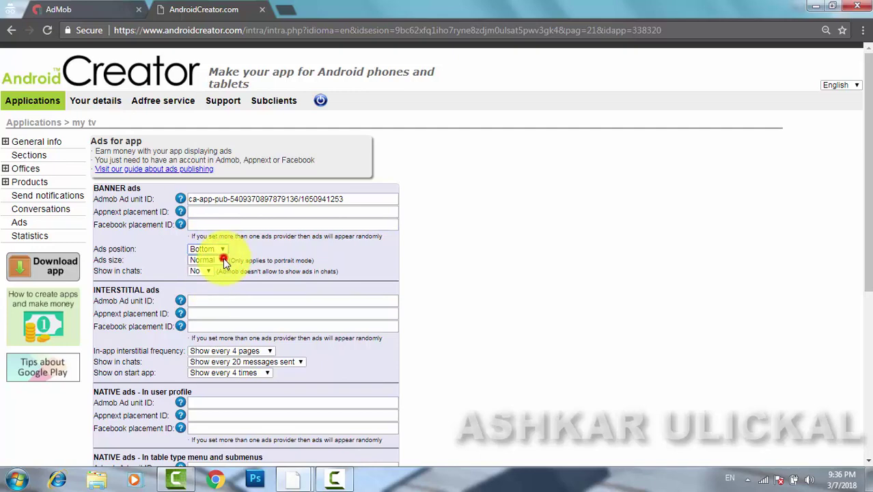
left_click(222, 260)
left_click(215, 279)
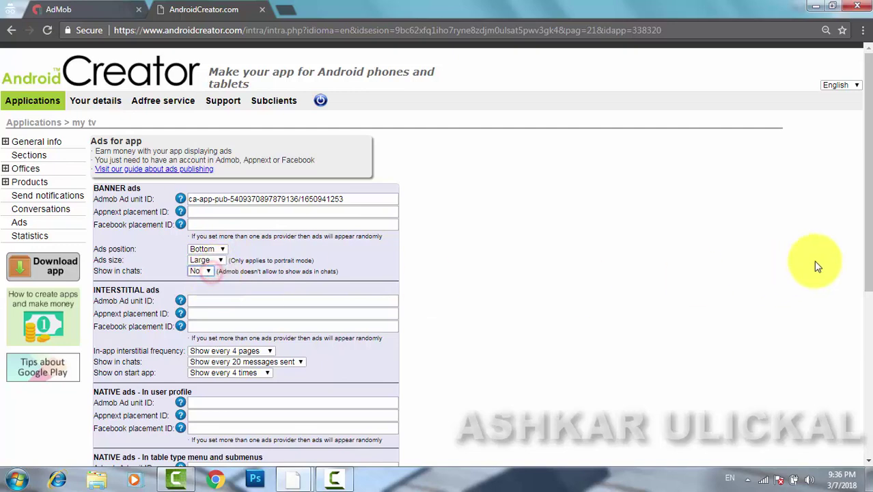
Step: Switch back to AdMob, close the finished banner setup, and create an interstitial ad unit named "sa"
left_click(869, 171)
left_click_drag(869, 170, 858, 289)
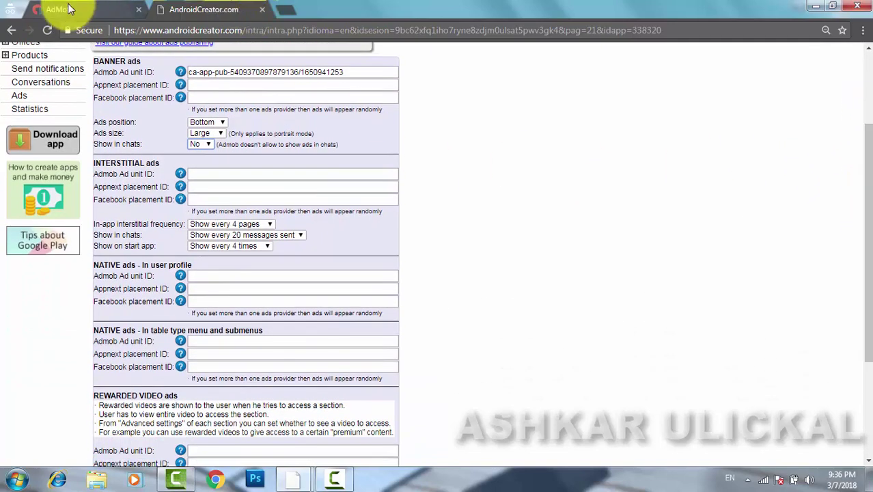
left_click(69, 9)
left_click(253, 417)
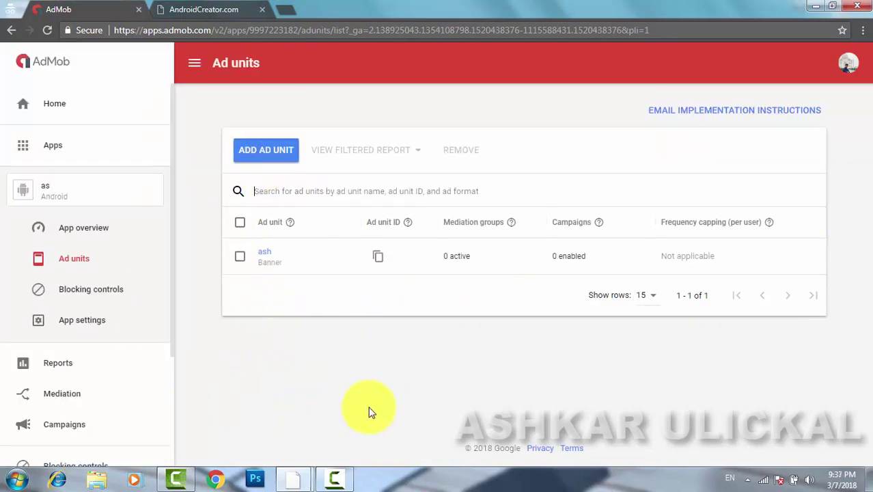
left_click(272, 159)
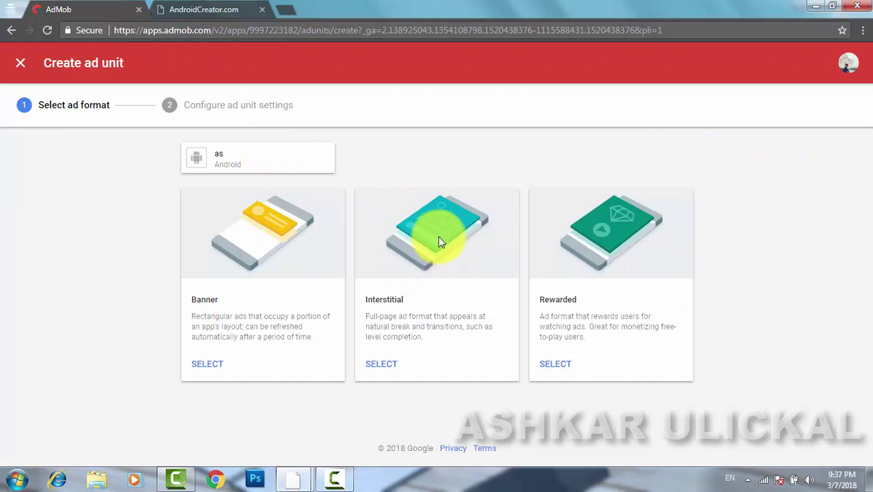
left_click(393, 367)
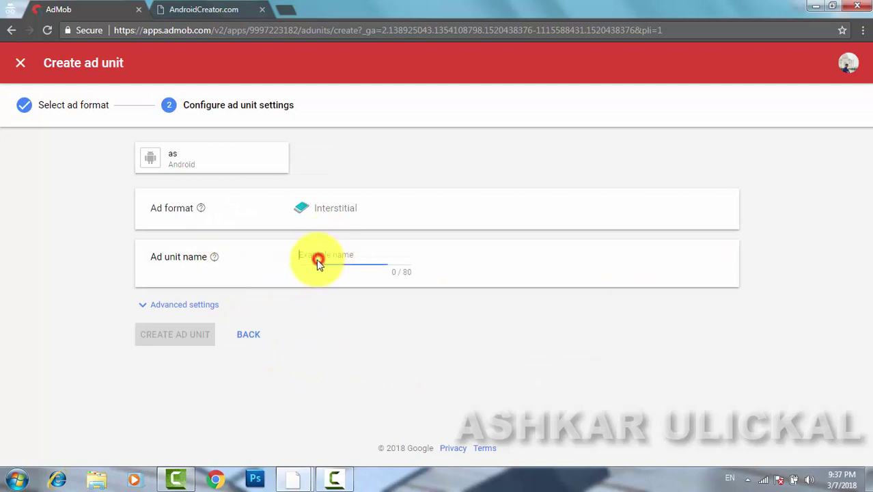
type("sa")
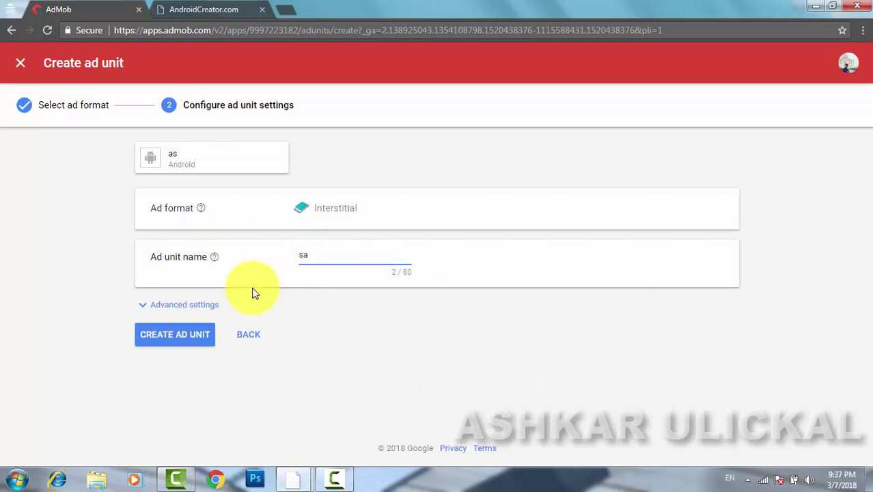
left_click(181, 344)
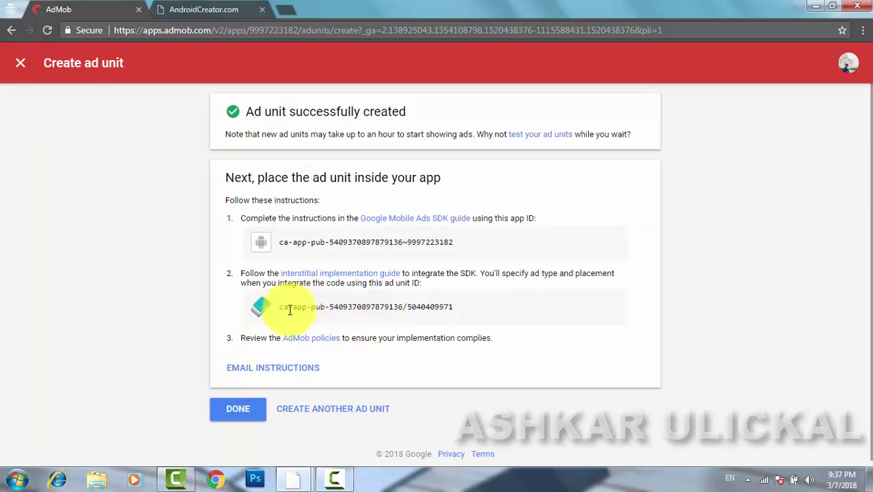
Step: Copy the interstitial ad unit ID and paste it as the Admob Ad unit ID for interstitial ads in AndroidCreator.com
left_click_drag(280, 307, 451, 306)
right_click(444, 307)
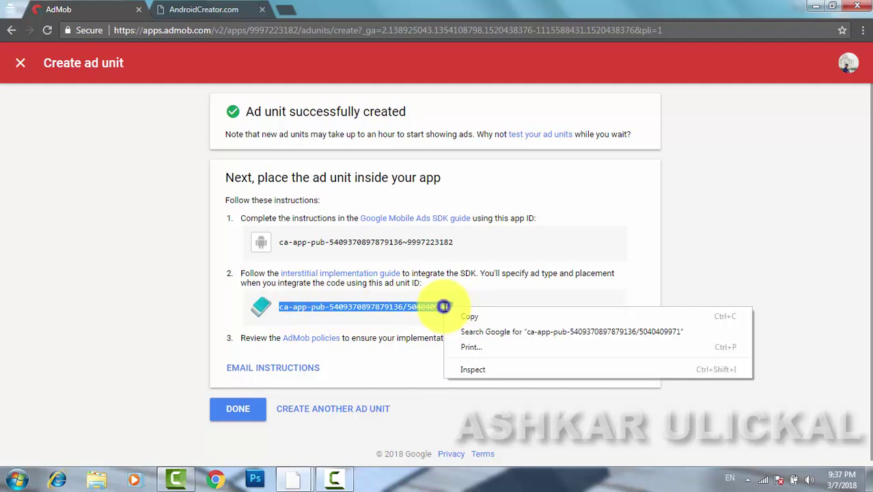
left_click(469, 316)
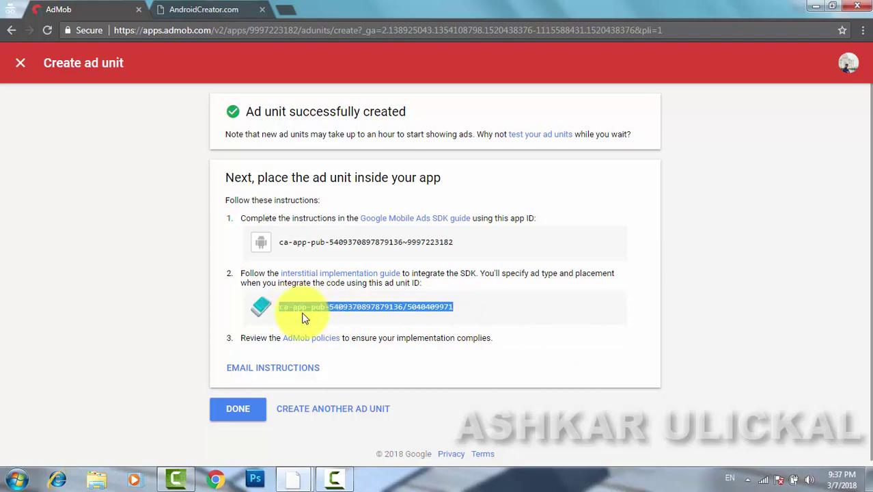
left_click(179, 11)
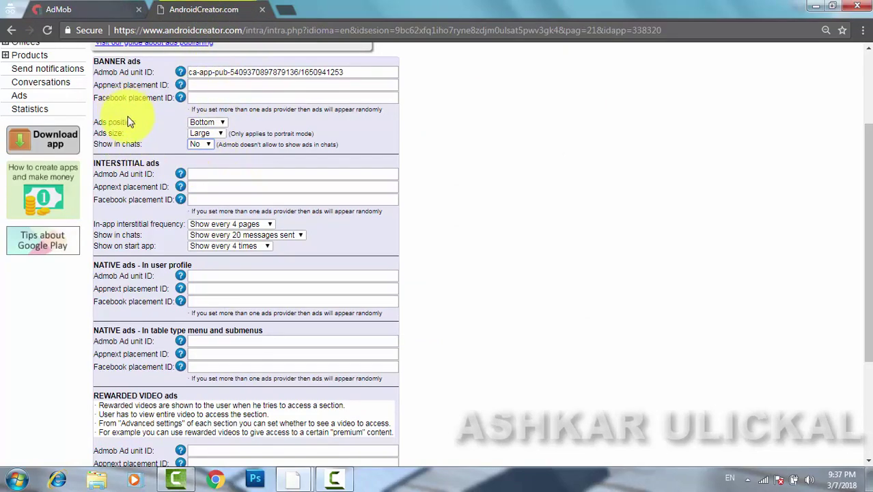
left_click(200, 172)
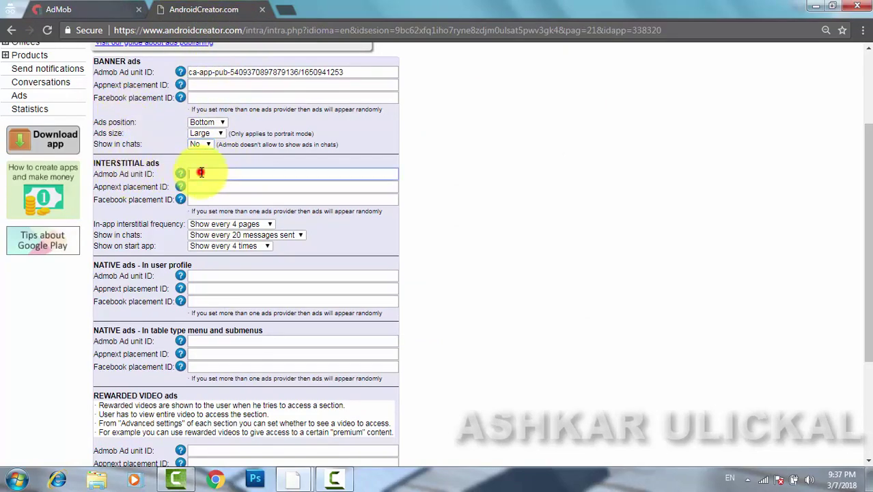
key("ctrl+v")
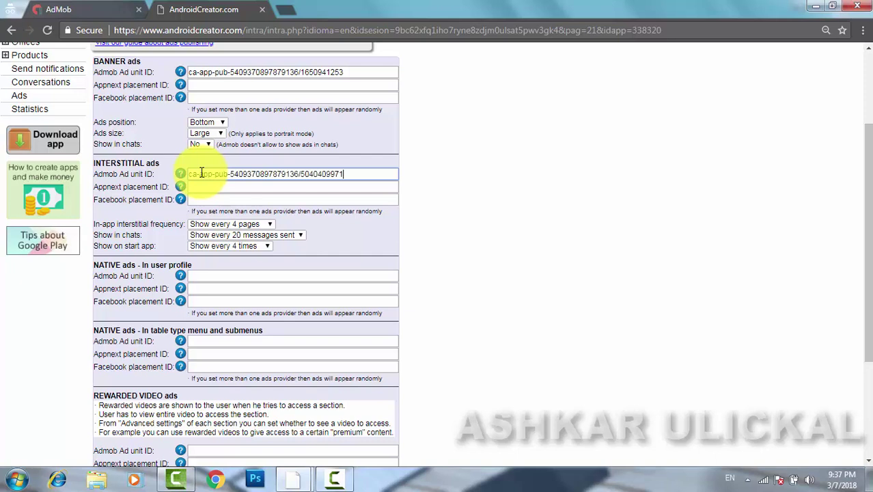
left_click(200, 188)
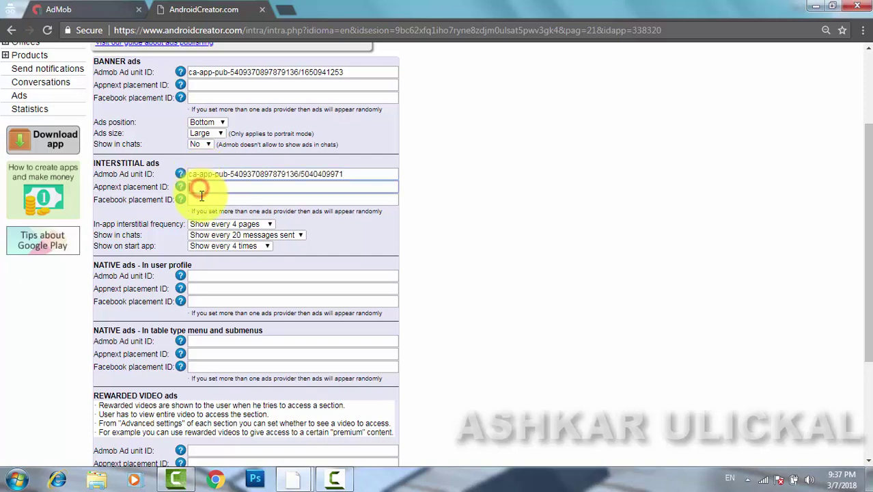
left_click(201, 198)
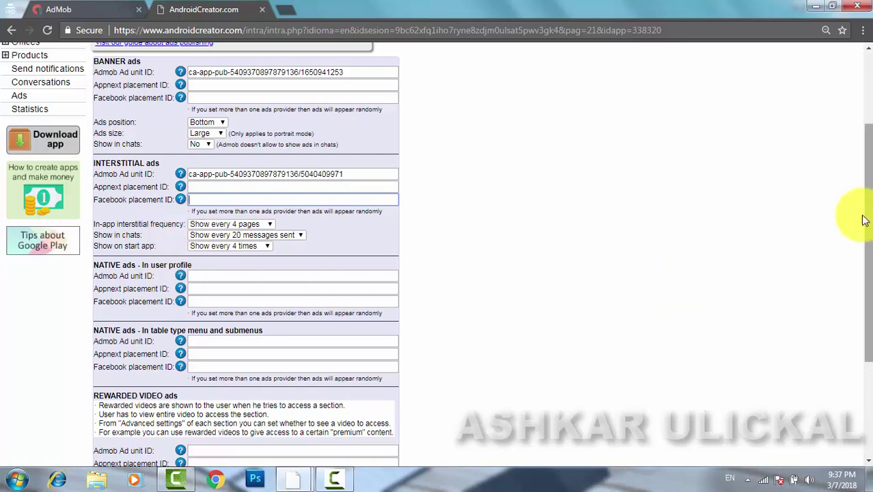
Step: Switch to AdMob, close the finished interstitial setup, and create a rewarded ad unit named "saa" with reward amount 1 and item Reward
left_click_drag(869, 167, 862, 230)
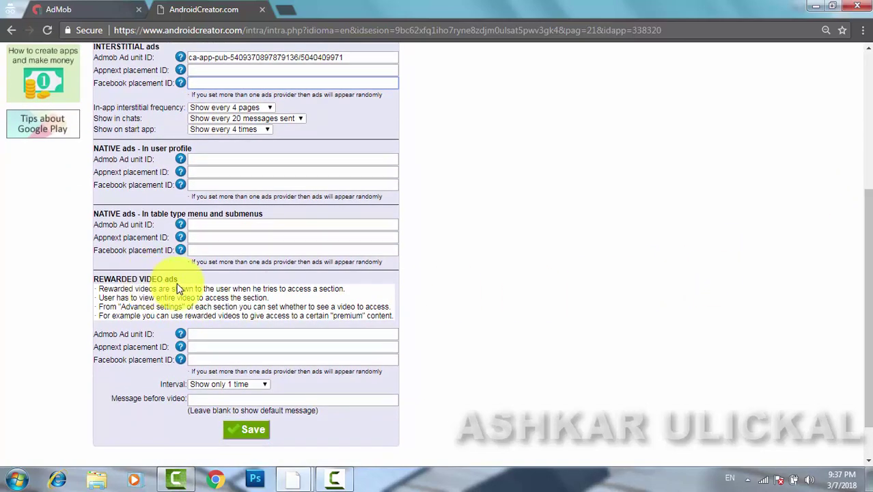
left_click(58, 9)
left_click(239, 418)
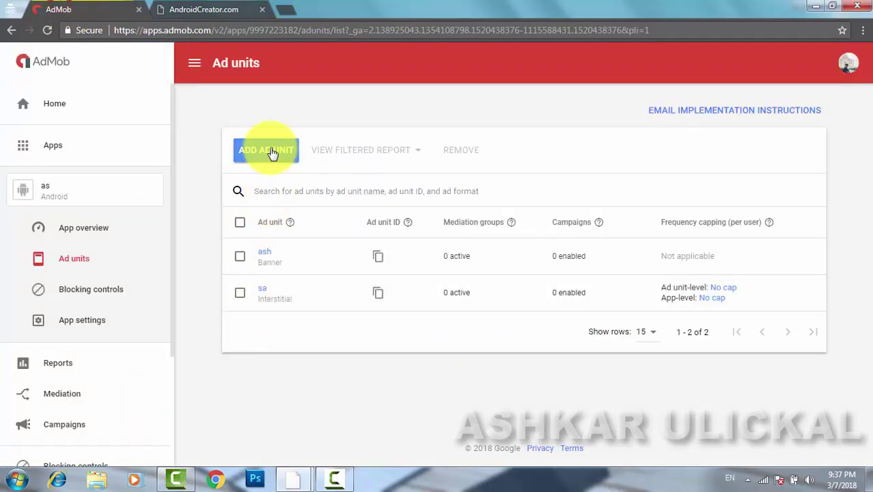
left_click(271, 152)
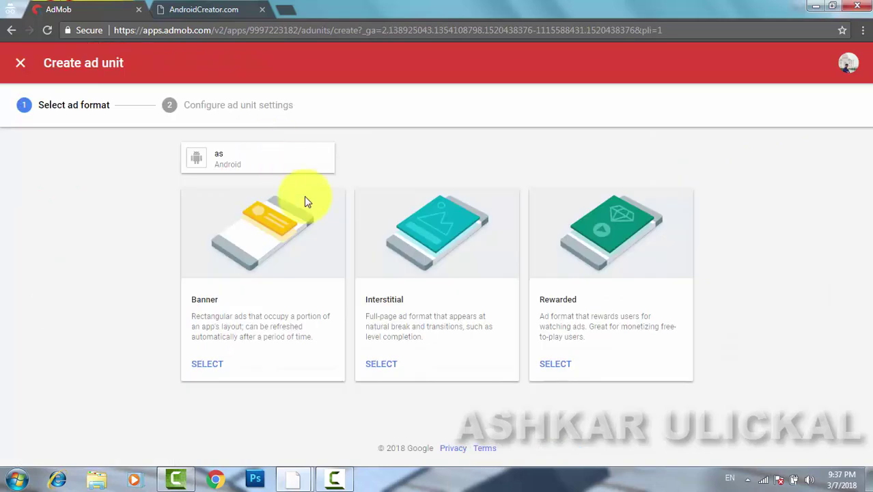
left_click(559, 364)
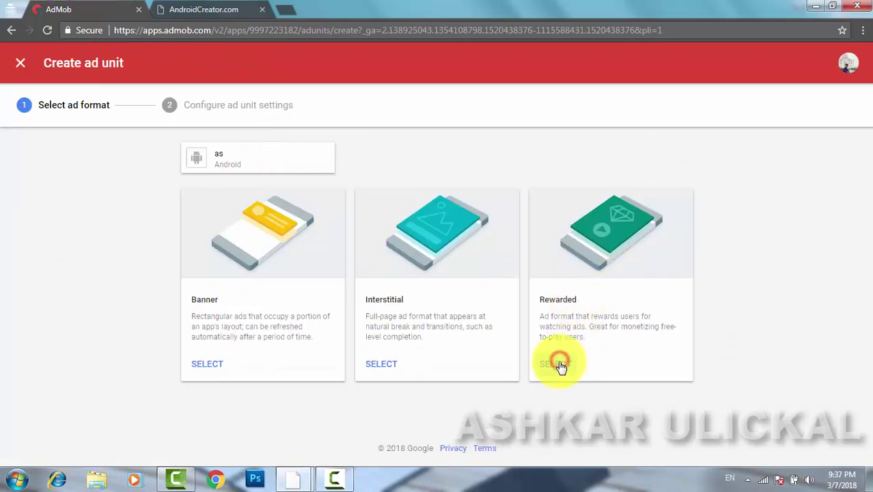
left_click(326, 254)
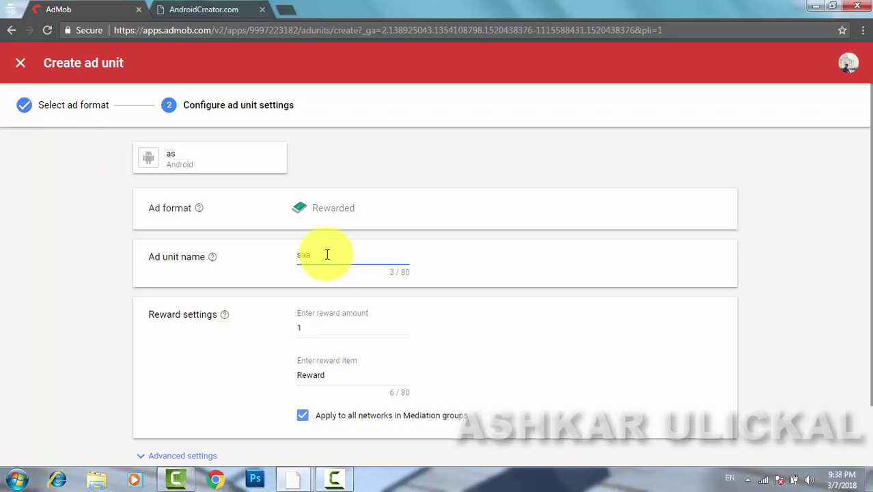
left_click(311, 327)
left_click(328, 376)
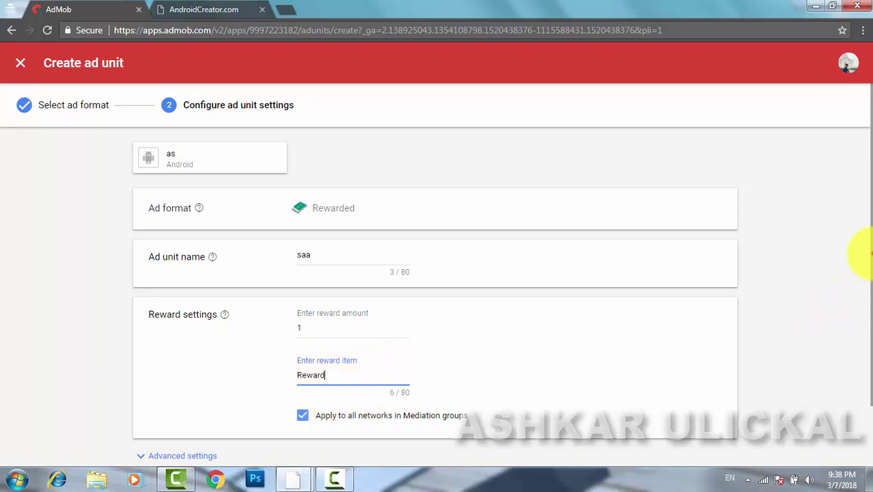
scroll(865, 256, "down", 2)
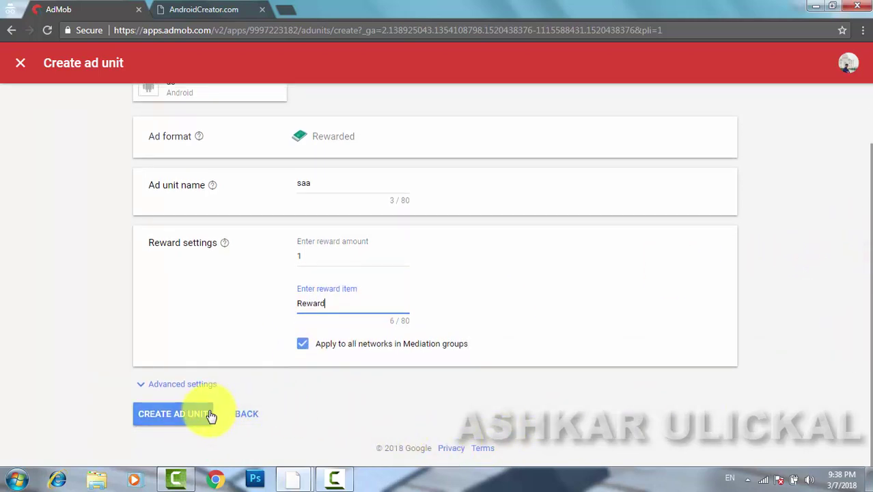
left_click(211, 415)
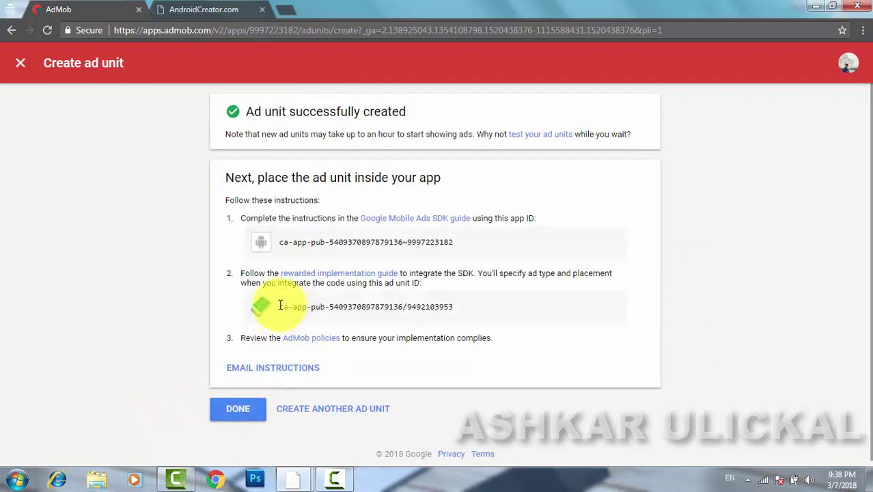
Step: Copy the rewarded ad unit ID and paste it as the Admob Ad unit ID for rewarded video ads in AndroidCreator.com
left_click_drag(280, 306, 443, 304)
key("ctrl+c")
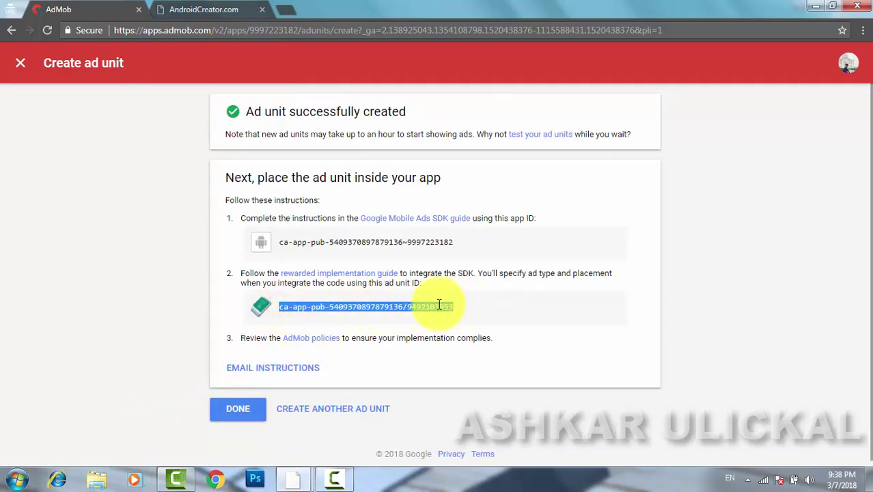
right_click(439, 304)
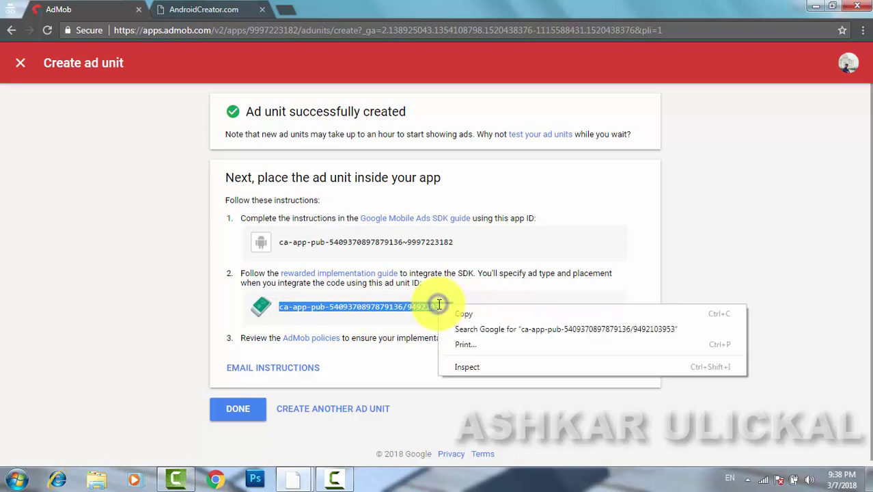
left_click(204, 9)
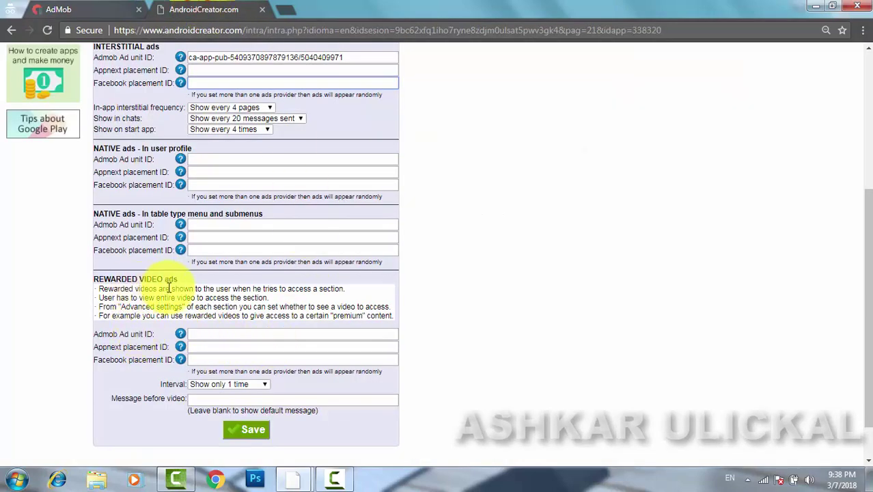
left_click(205, 335)
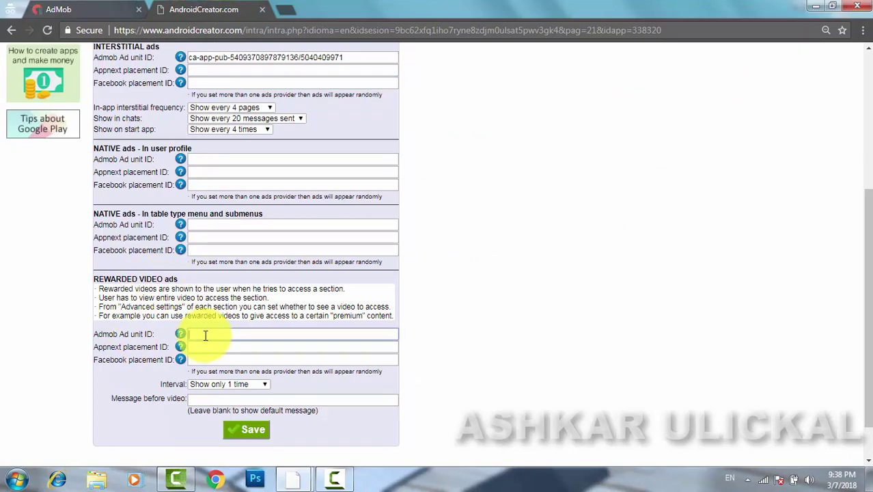
key("ctrl+v")
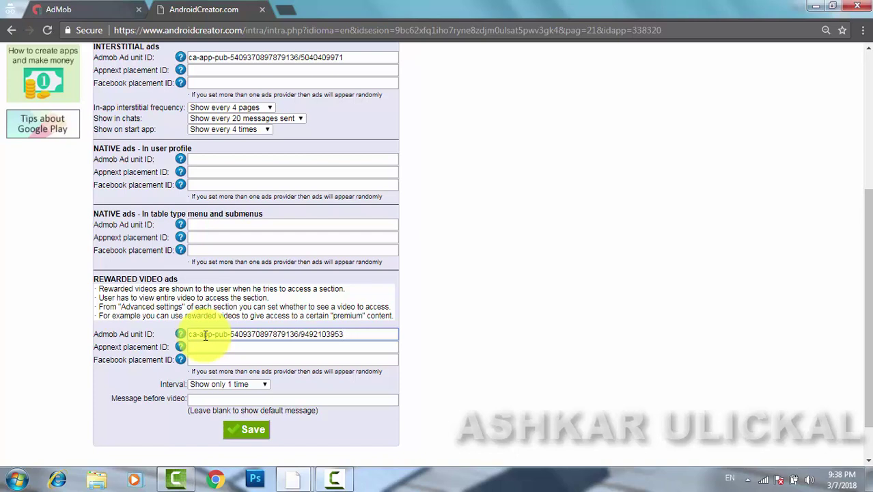
Step: Set the rewarded video interval to "Show every 1 day", leave the message before video blank, and save the ads settings
left_click(260, 385)
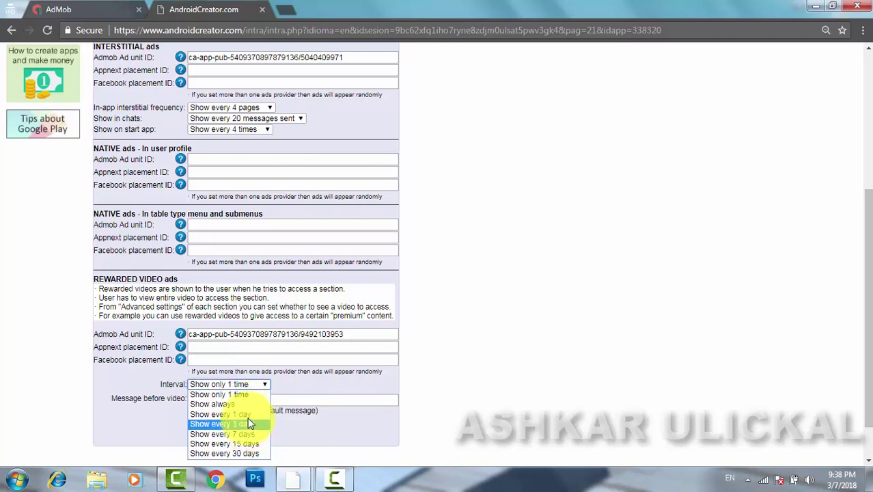
left_click(249, 414)
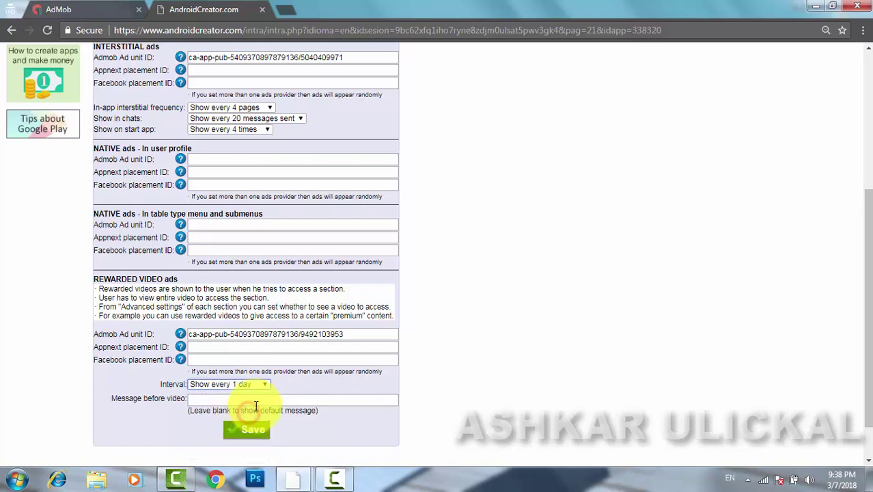
left_click(197, 399)
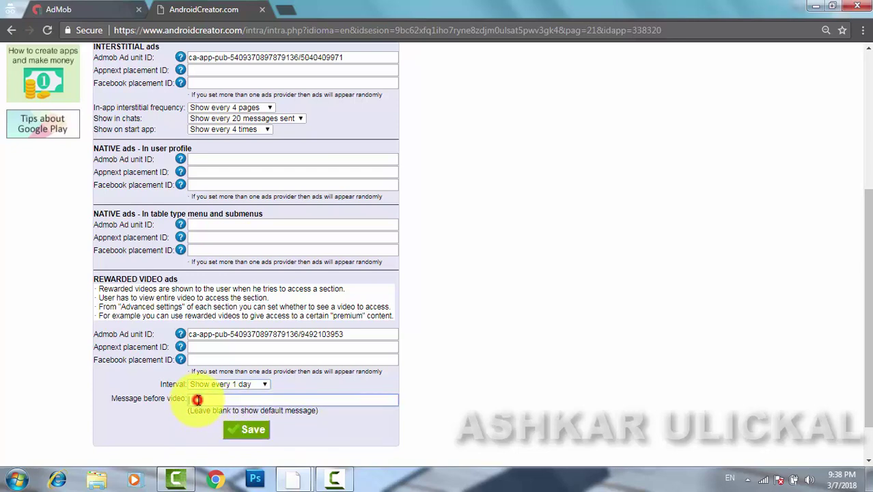
scroll(868, 243, "down", 1)
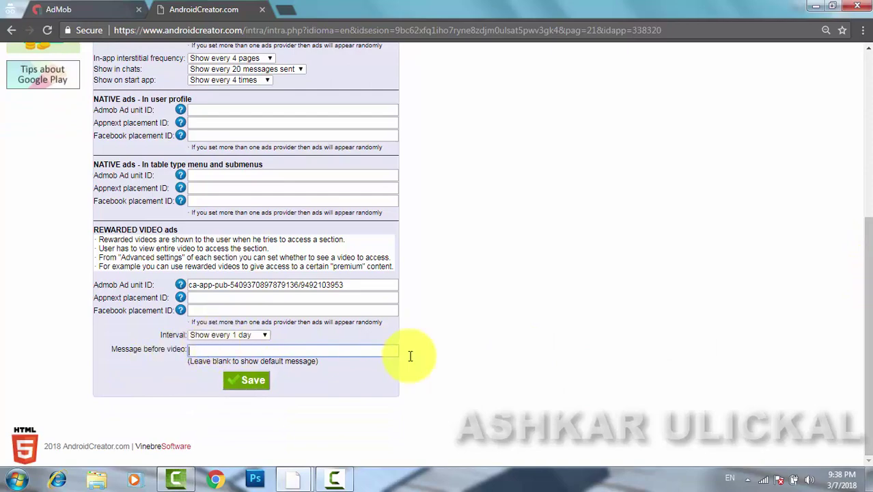
mouse_move(869, 313)
left_mouse_down()
mouse_move(867, 136)
mouse_move(859, 321)
left_mouse_up()
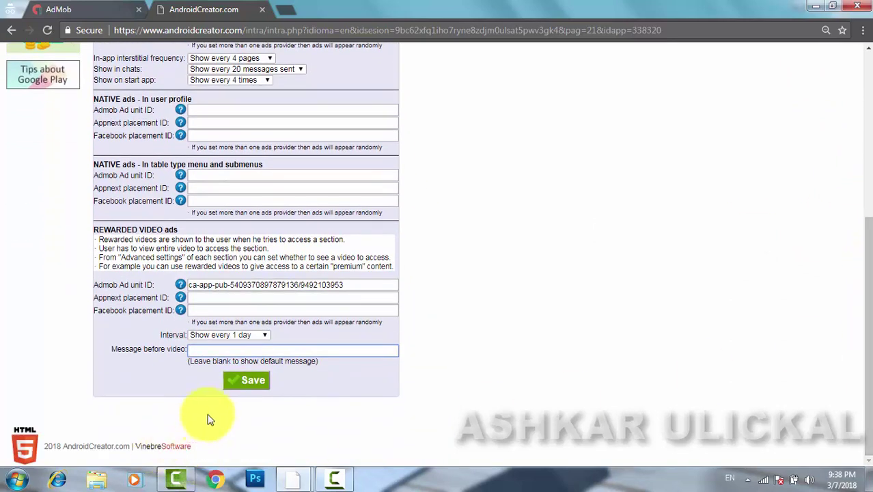
left_click(244, 387)
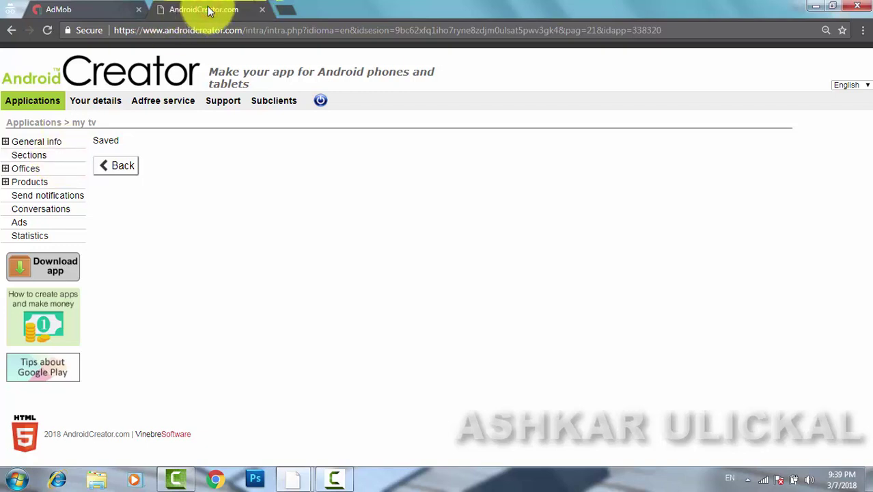
Step: Switch back to AdMob, close the finished rewarded ad unit setup, and check the list of apps
left_click(68, 9)
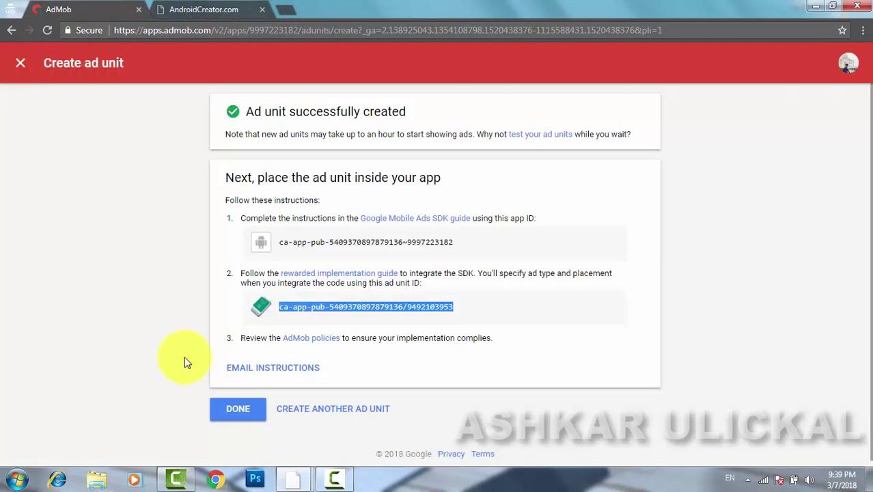
left_click(218, 408)
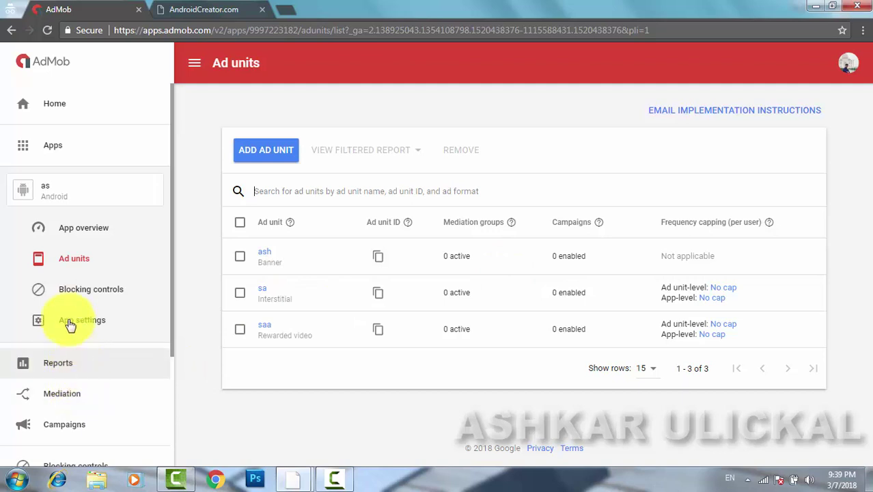
left_click(45, 155)
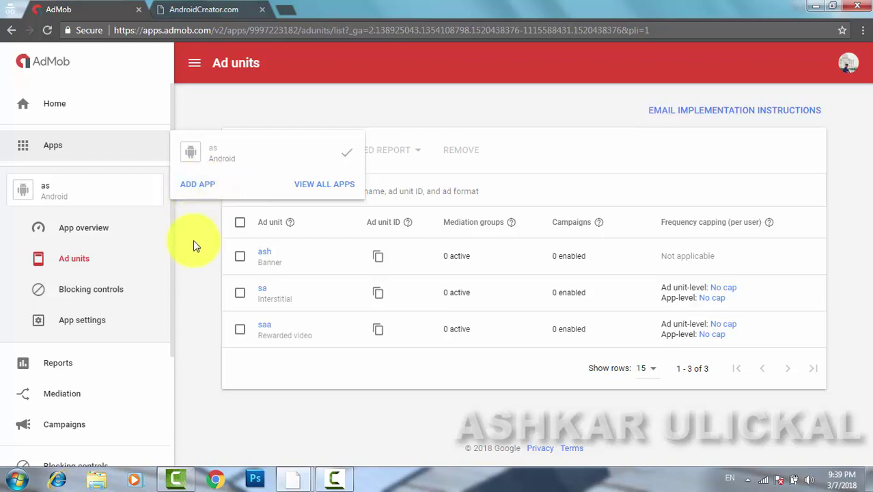
left_click_drag(856, 136, 171, 216)
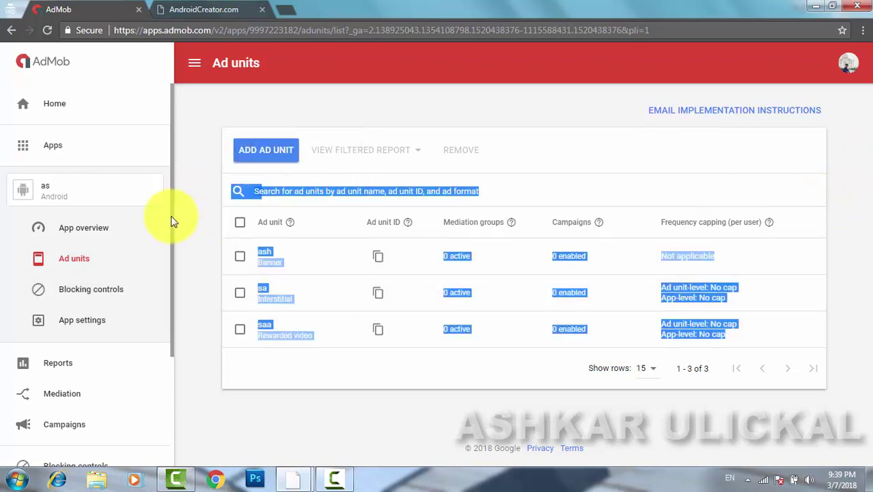
Step: Open the AdMob Payments page and examine the earnings balance and the section on how payments are made
left_click_drag(174, 171, 173, 322)
left_click(70, 355)
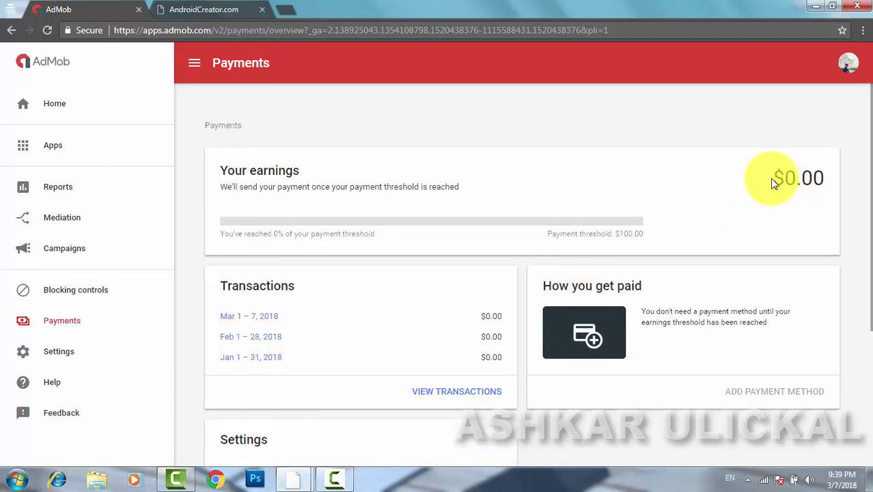
left_click_drag(777, 176, 827, 177)
left_click(770, 176)
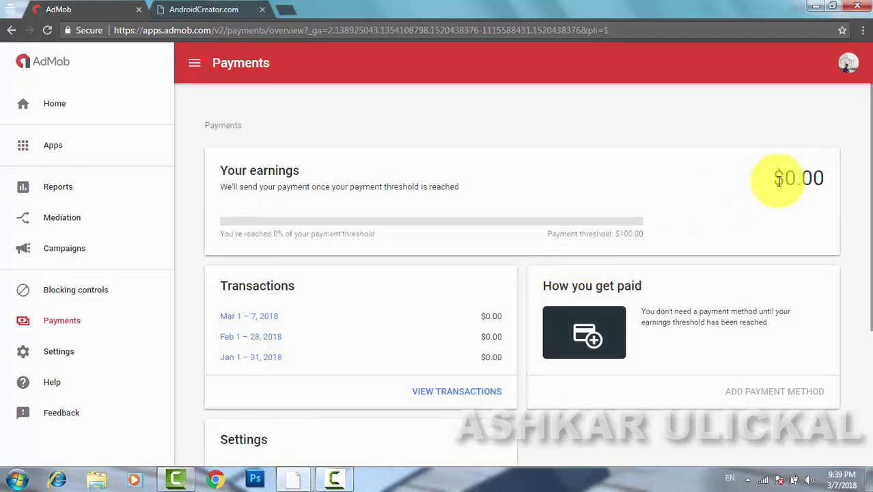
left_click_drag(770, 175, 819, 179)
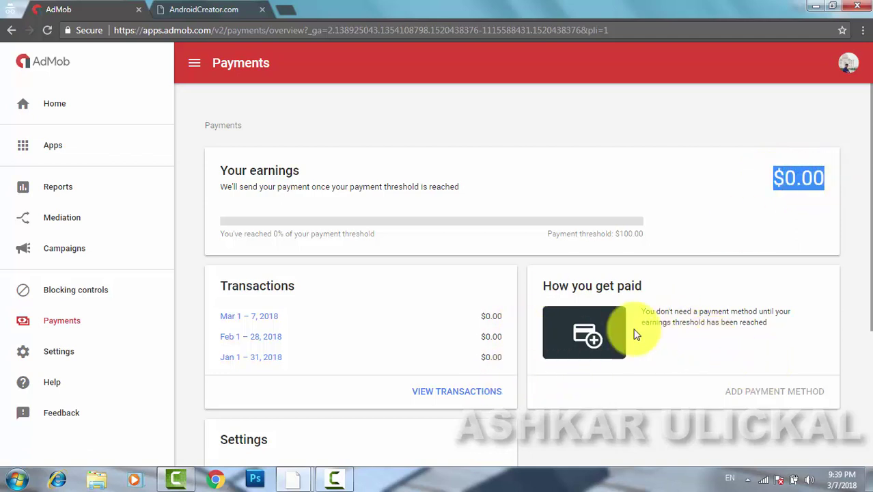
scroll(869, 205, "down", 2)
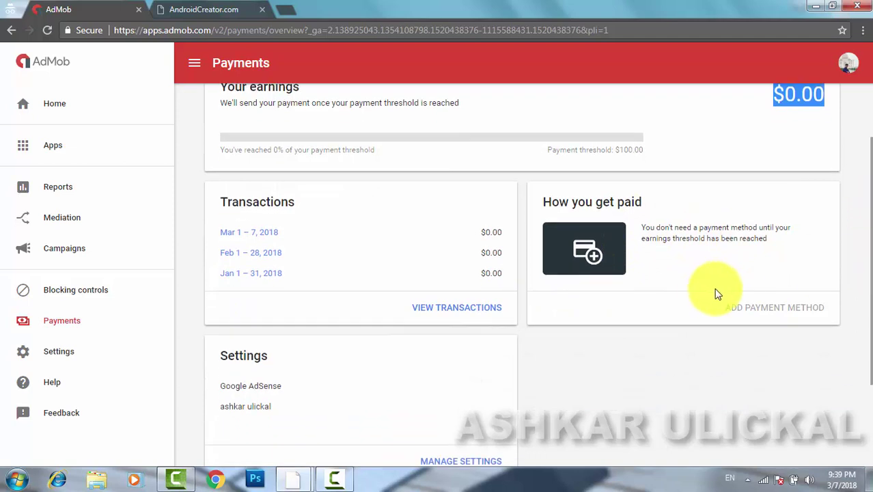
left_click_drag(734, 311, 845, 322)
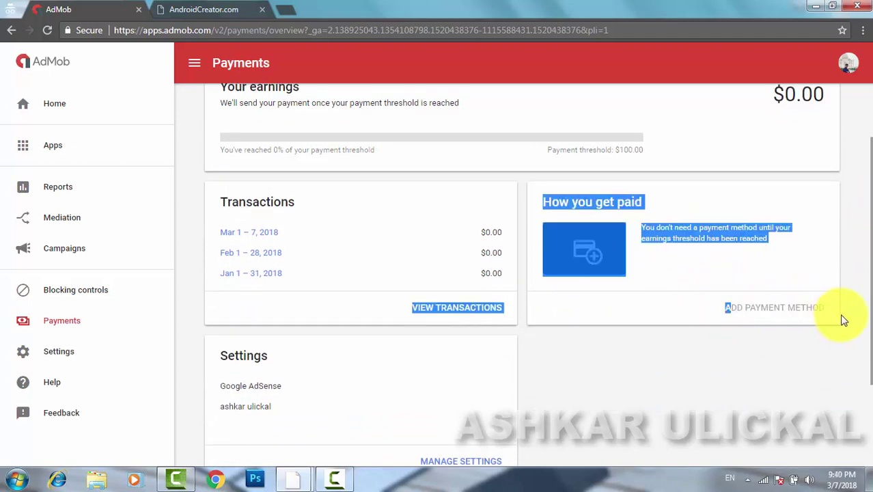
left_click(844, 321)
left_click(741, 287)
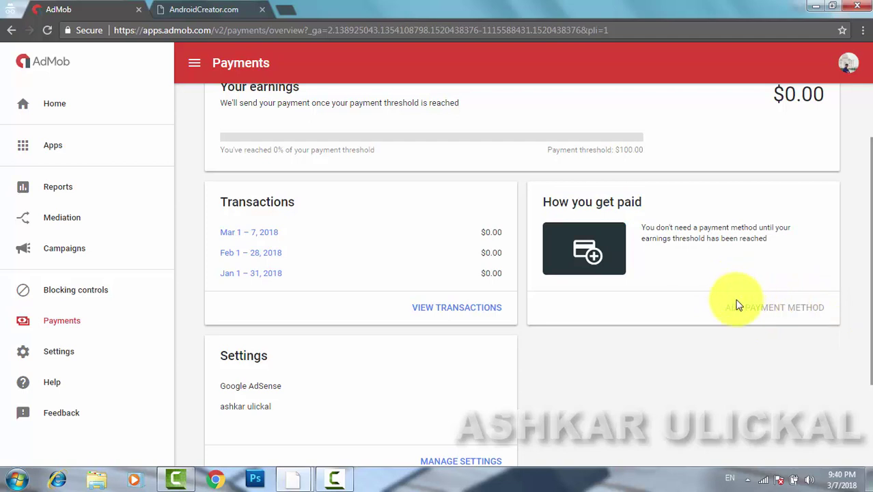
left_click_drag(868, 253, 869, 232)
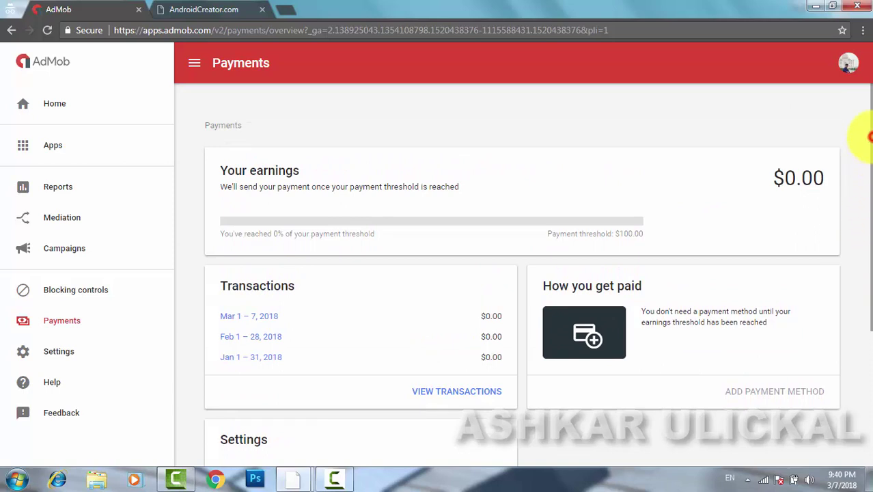
left_click_drag(869, 137, 867, 116)
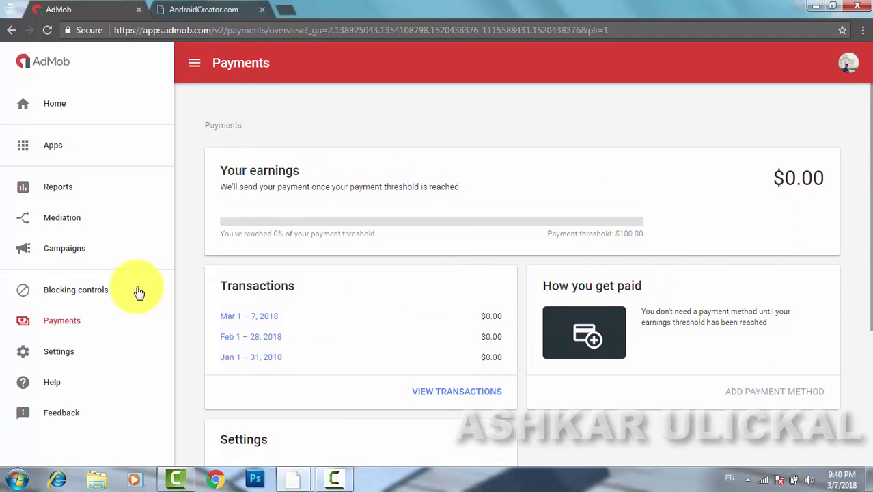
Step: Open the AdMob Home page and review the estimated network earnings for today, yesterday, this month and last month
left_click(58, 103)
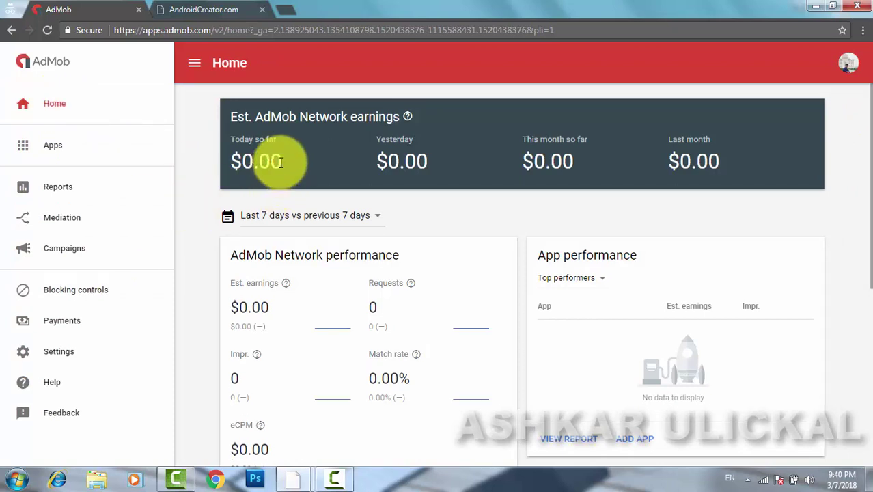
left_click_drag(208, 166, 253, 152)
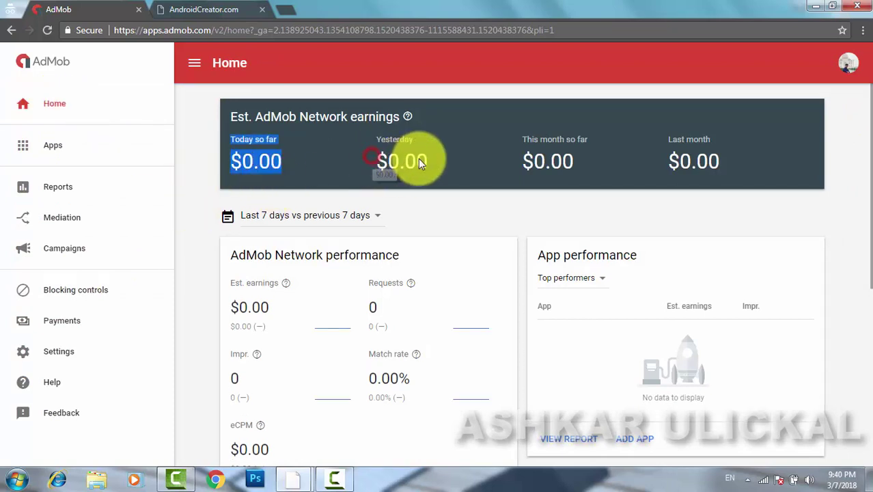
left_click(562, 159)
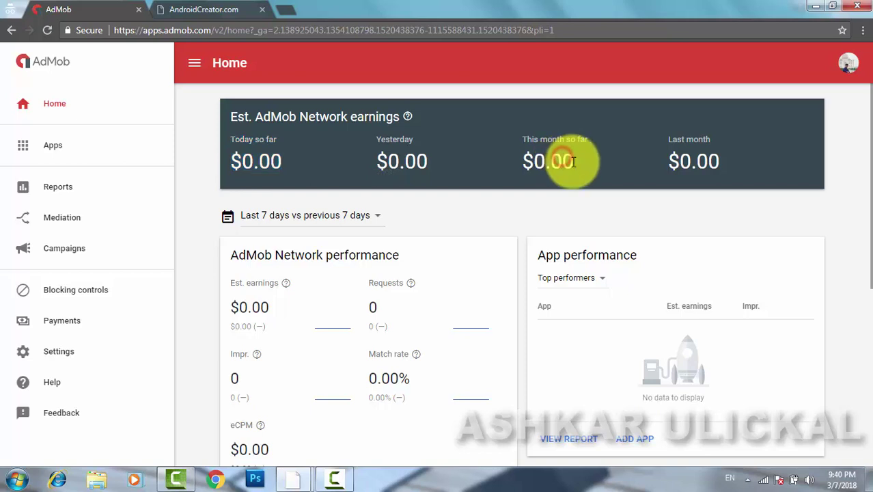
left_click_drag(574, 161, 499, 171)
left_click(682, 160)
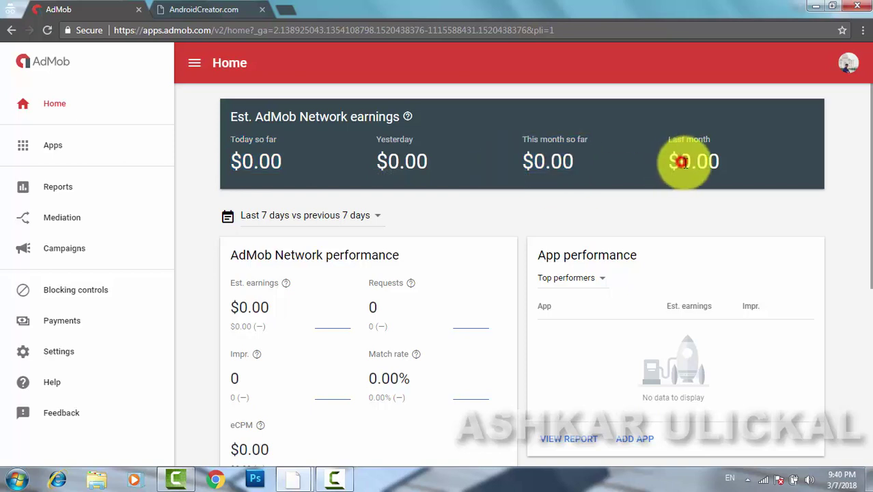
Step: Review last month's estimated earnings and the network, app and ad unit performance cards on the AdMob Home page
left_click_drag(718, 160, 653, 167)
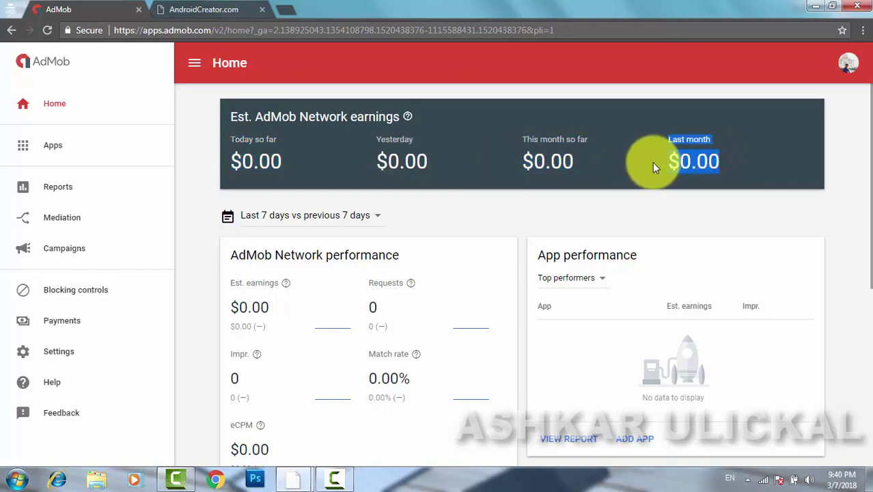
scroll(868, 137, "down", 2)
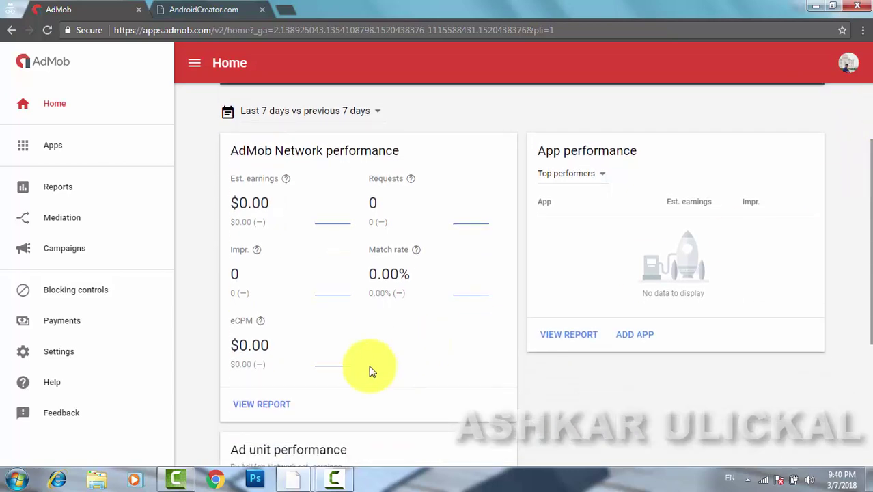
Step: Switch to AndroidCreator.com, view the March 2018 usage statistics of the "my tv" app, and expand its General info options
left_click(233, 12)
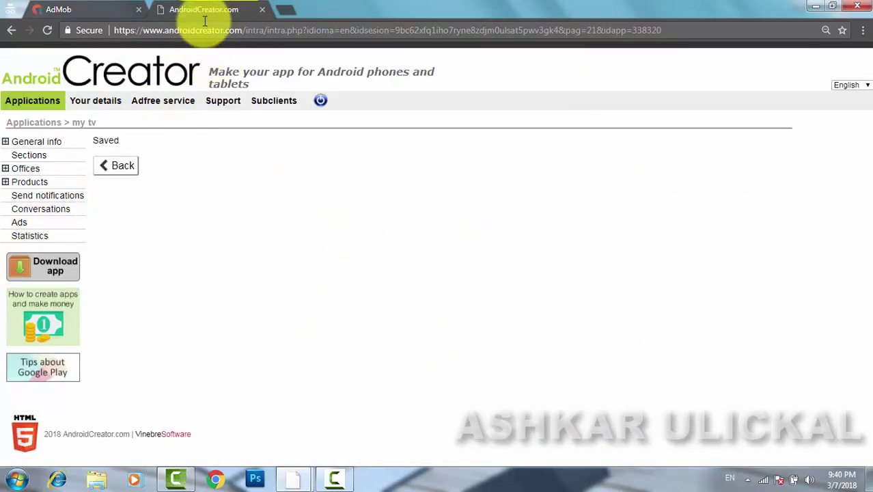
left_click(43, 239)
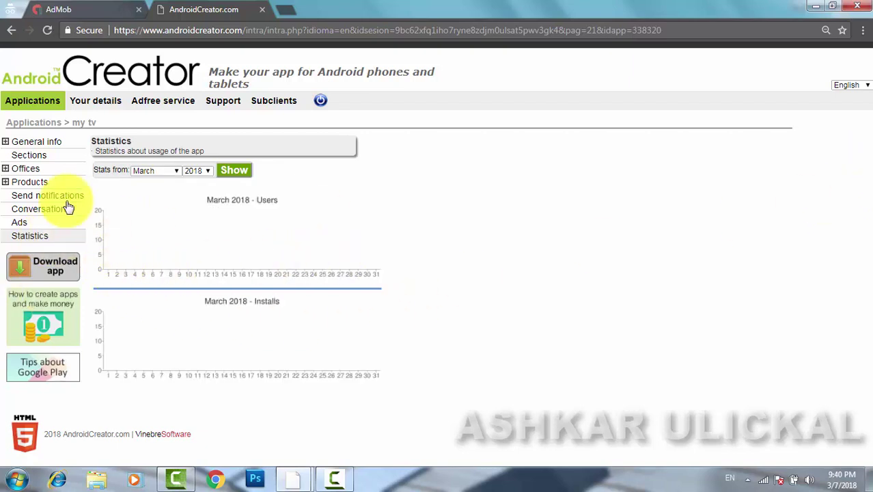
left_click(43, 145)
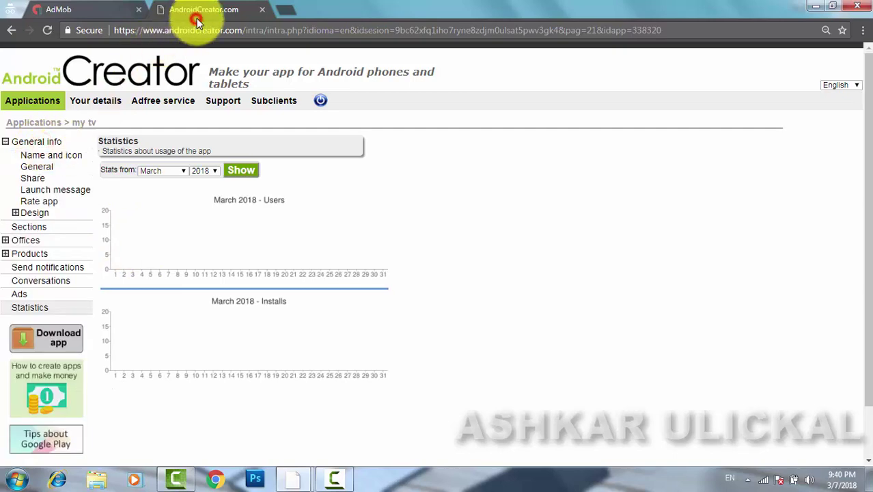
left_click(100, 10)
left_click(181, 9)
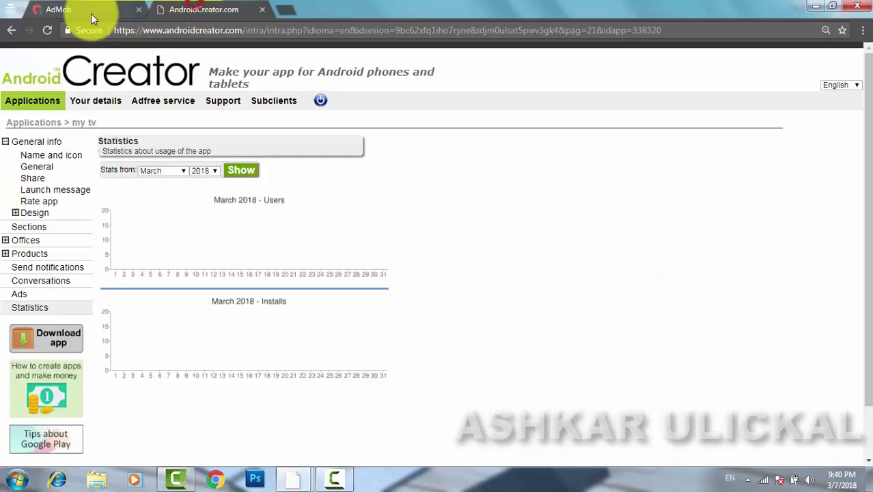
left_click(126, 10)
left_click(187, 10)
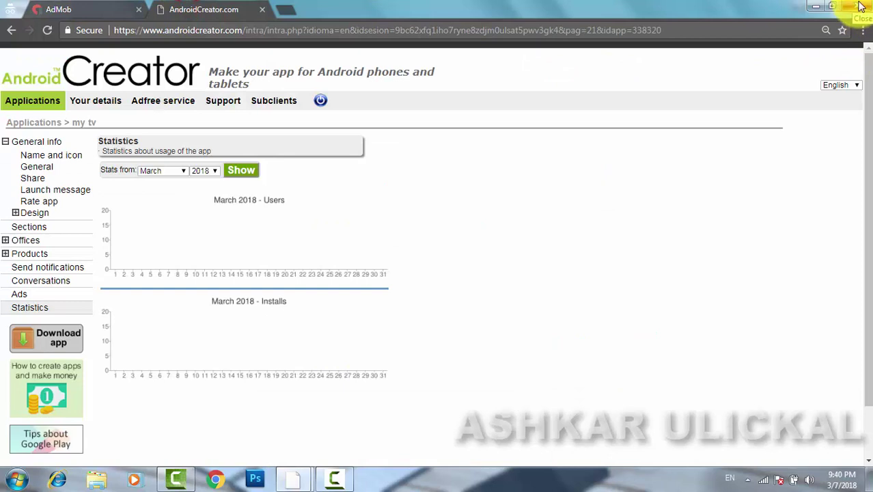
Step: Return to the AdMob Home page, and minimize both browser windows to show the desktop
left_click(37, 9)
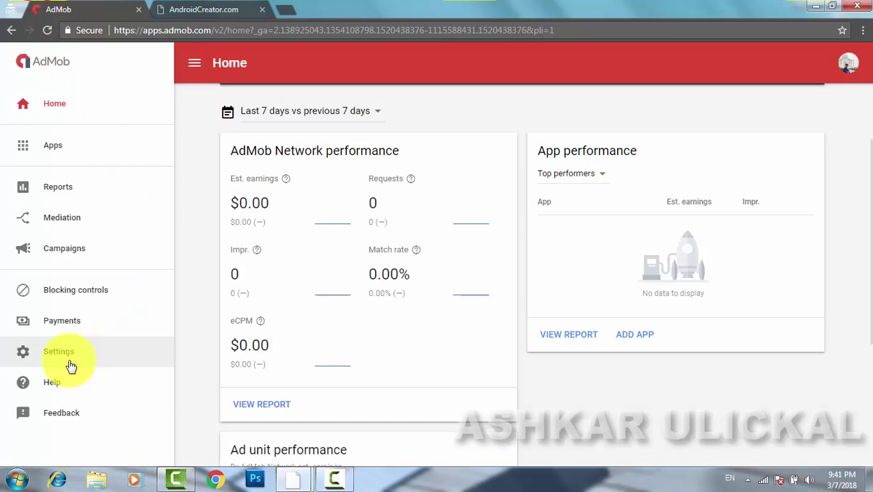
left_click(811, 6)
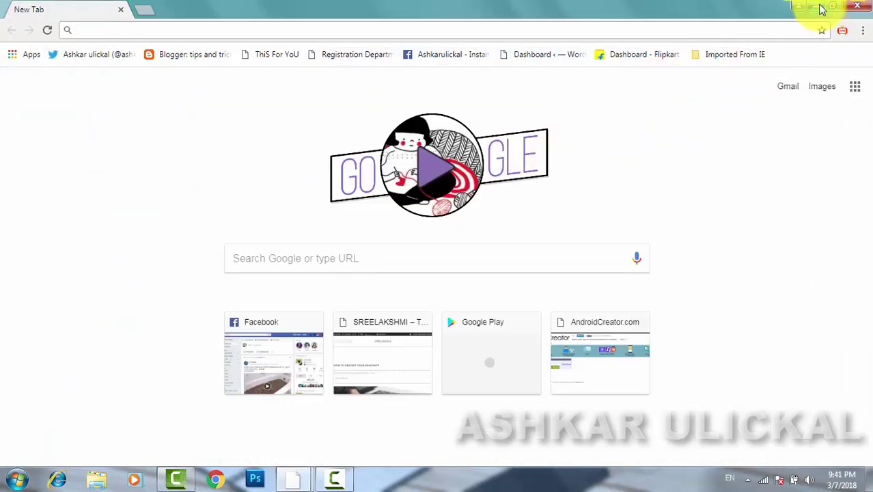
left_click(813, 7)
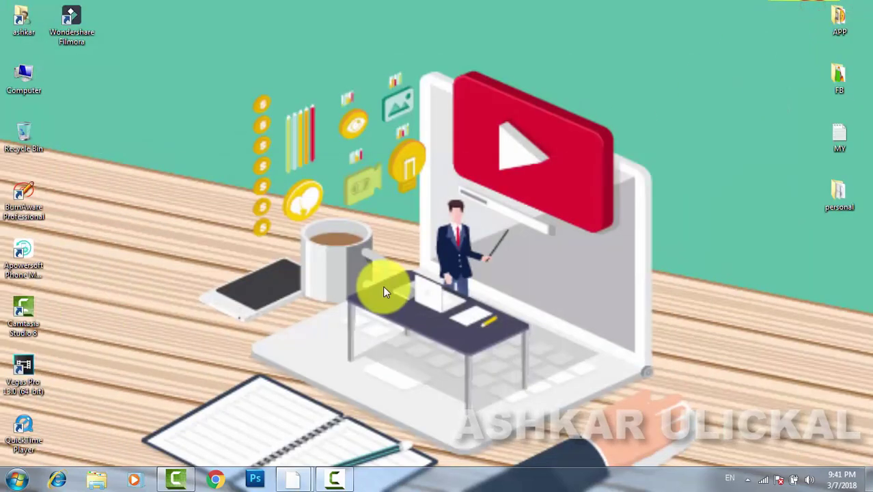